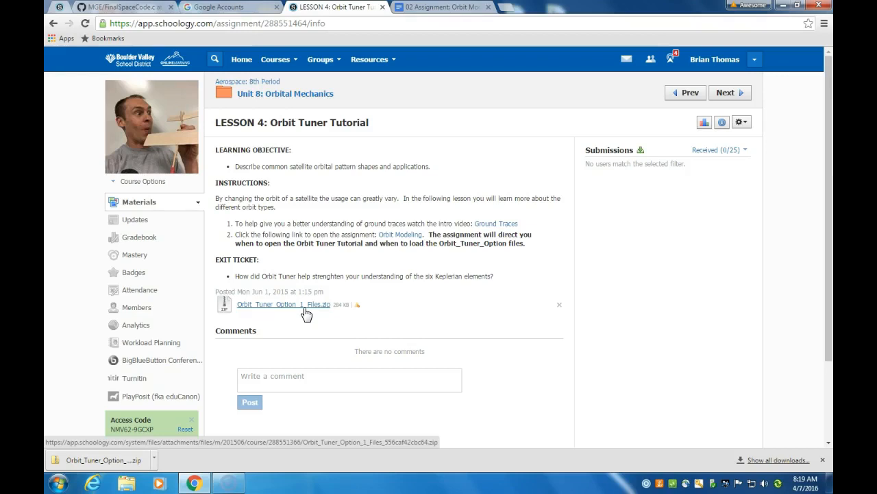
# Create a new folder named STK inside the Private folder on the H: network drive
pyautogui.click(294, 310)
pyautogui.click(61, 486)
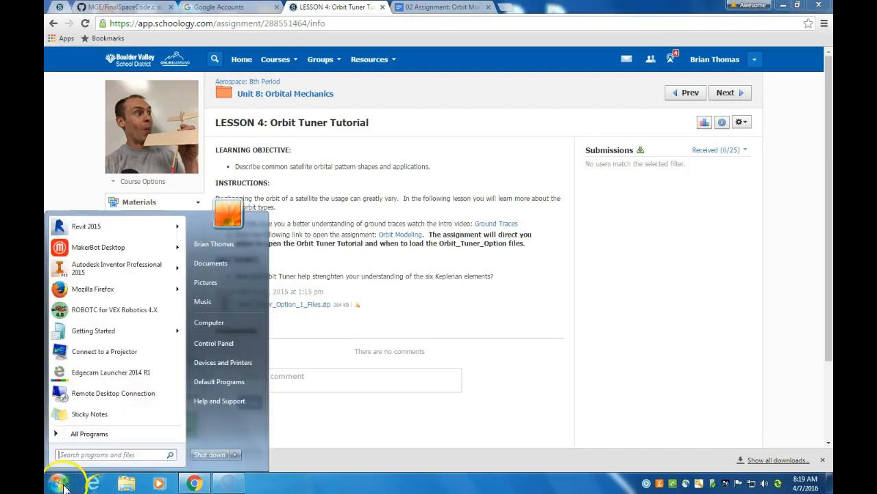
pyautogui.click(216, 328)
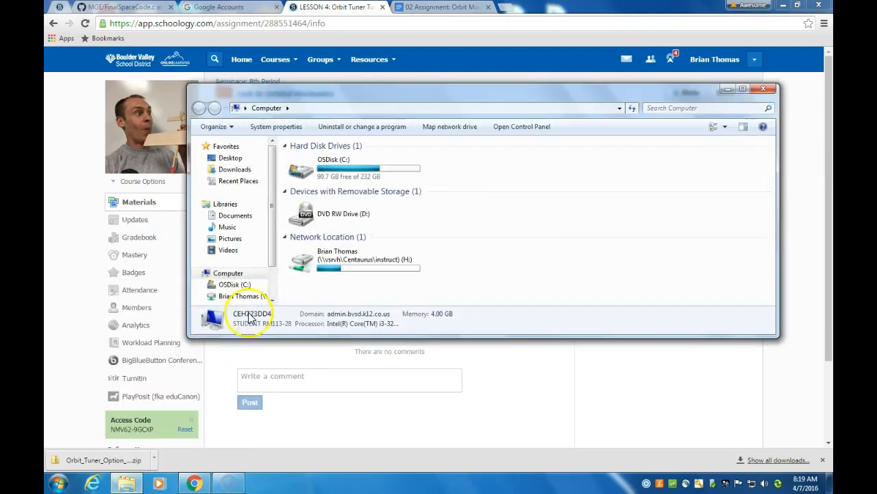
pyautogui.doubleClick(315, 270)
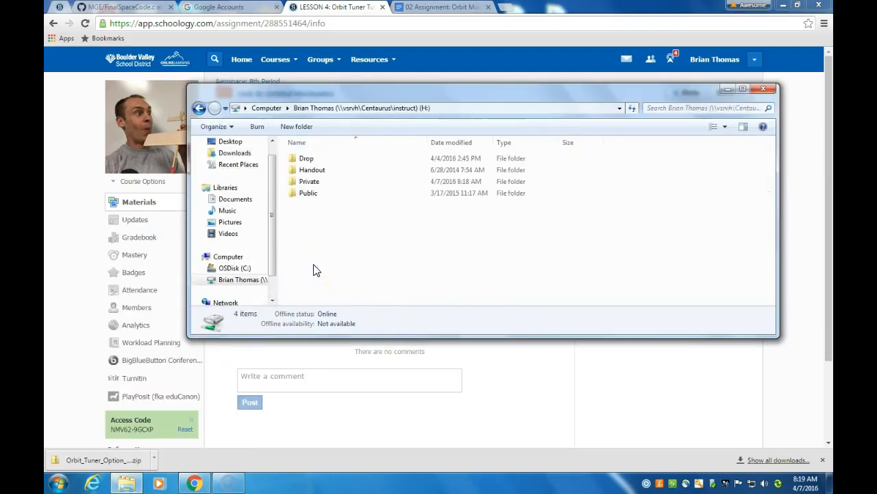
pyautogui.doubleClick(308, 184)
pyautogui.click(300, 129)
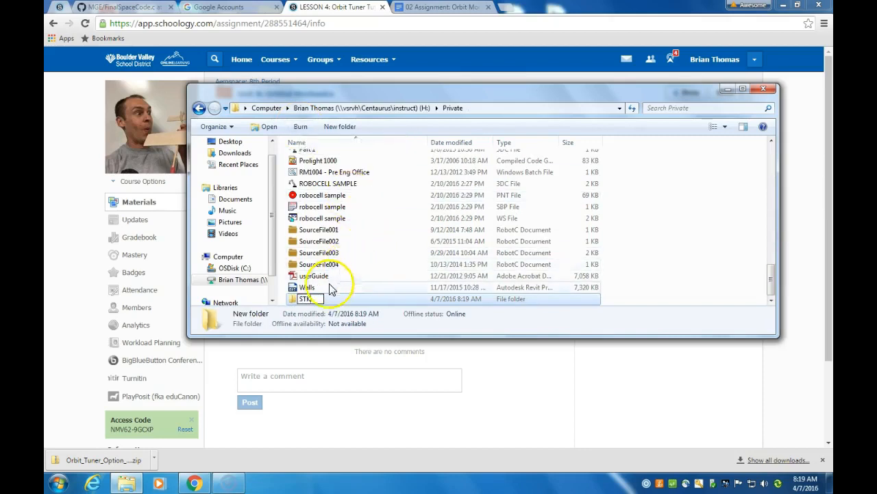
pyautogui.click(295, 305)
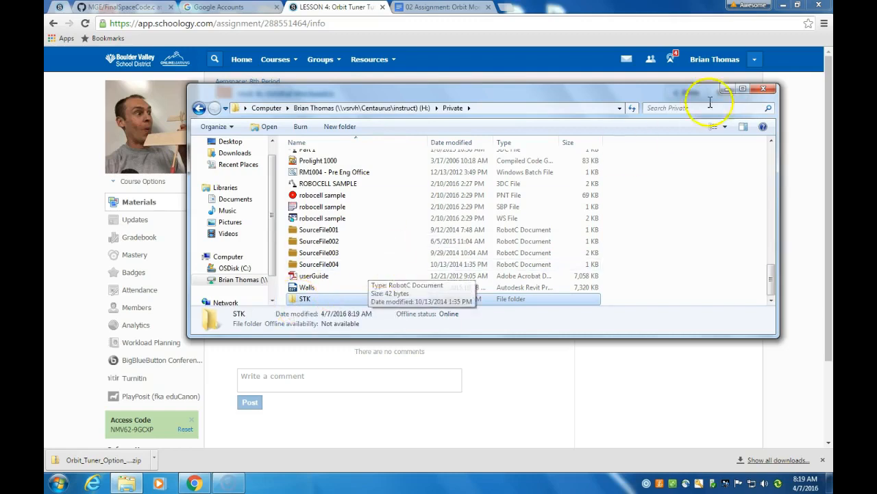
pyautogui.click(772, 92)
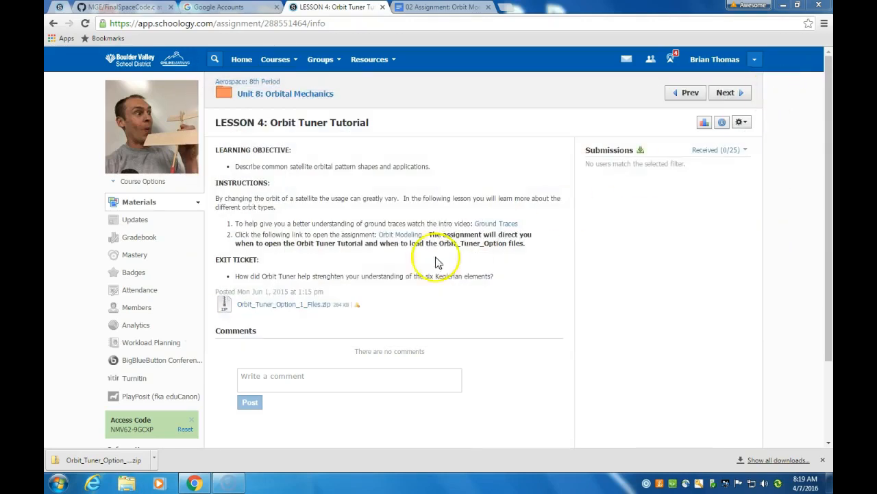
# Download Orbit_Tuner_Option_1_Files.zip and copy its Orbit Tuner Option 1 Files folder into the STK folder under Private on the H: drive
pyautogui.click(273, 307)
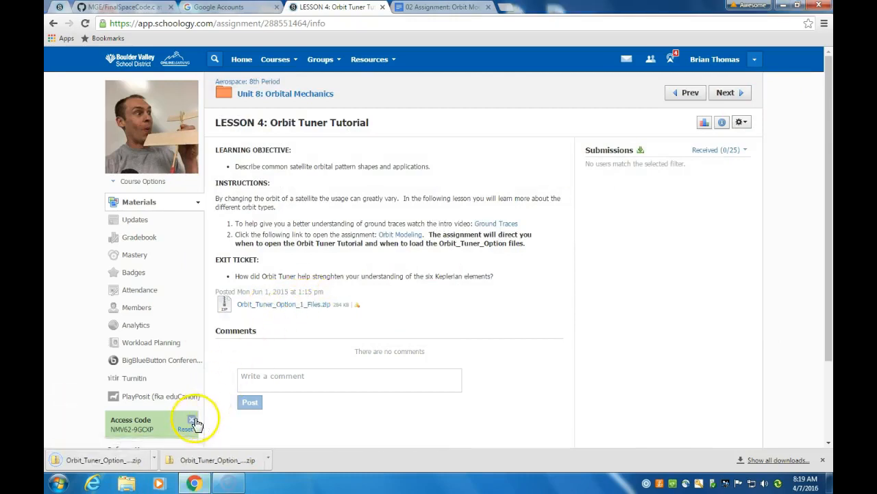
pyautogui.click(131, 464)
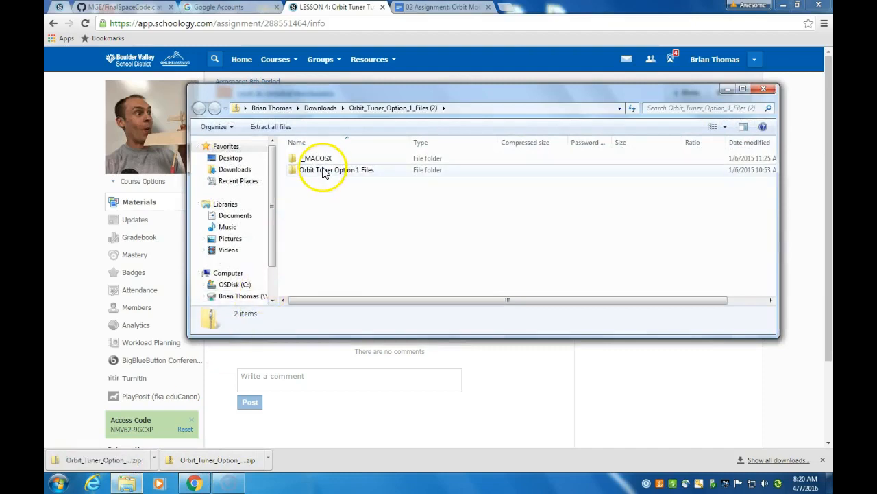
pyautogui.moveTo(274, 229); pyautogui.dragTo(270, 264)
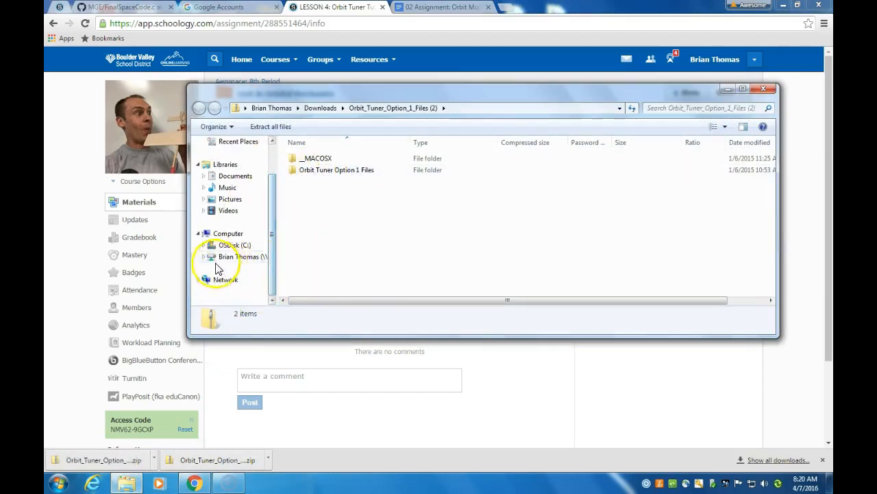
pyautogui.click(204, 257)
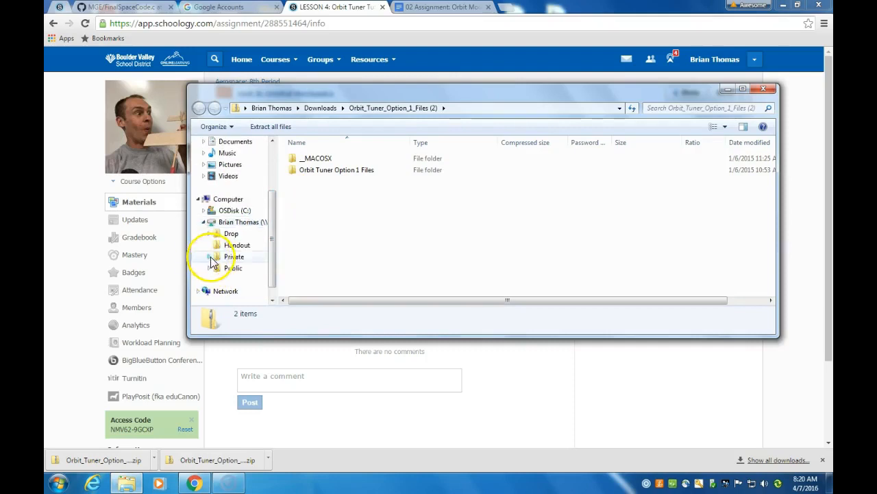
pyautogui.click(208, 258)
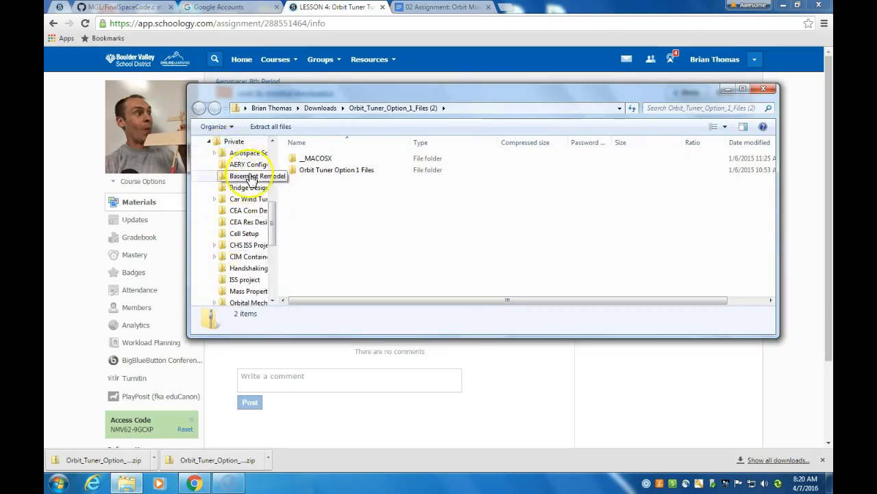
pyautogui.moveTo(276, 231); pyautogui.dragTo(274, 274)
pyautogui.moveTo(308, 172); pyautogui.dragTo(242, 262)
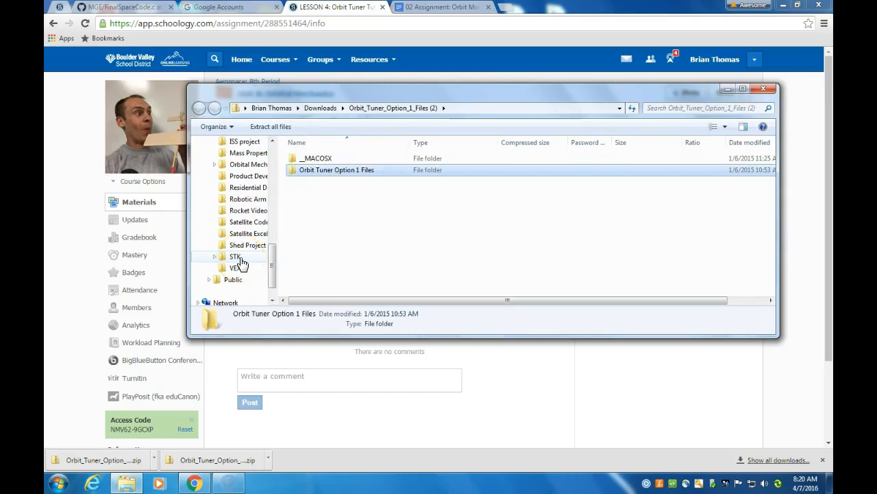
pyautogui.click(241, 263)
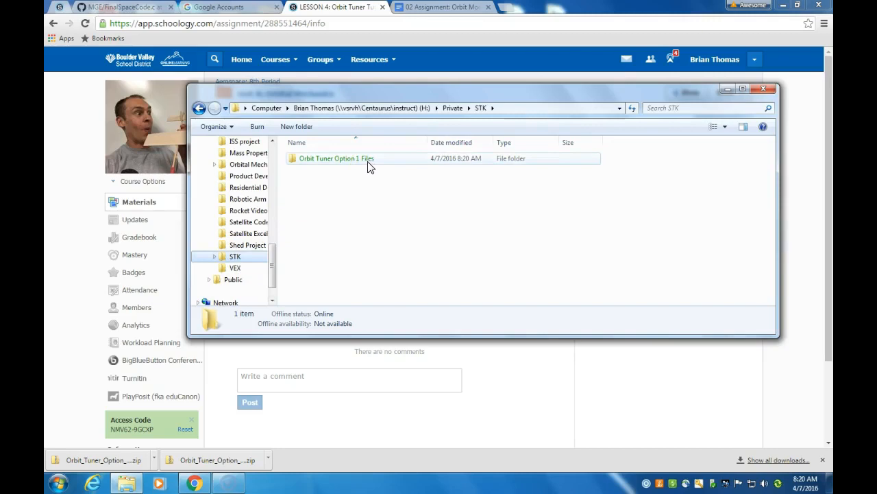
pyautogui.click(763, 89)
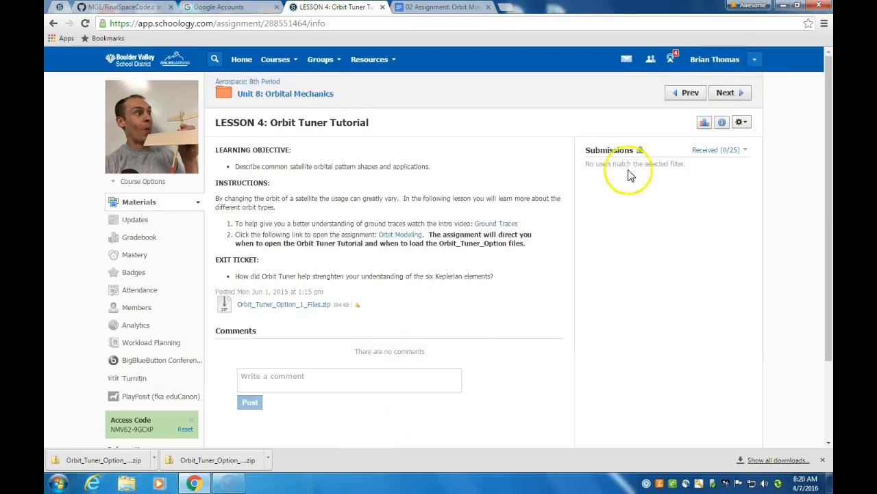
# Minimize the browser, launch STK 10 from the desktop and dismiss the demo license notice
pyautogui.click(783, 6)
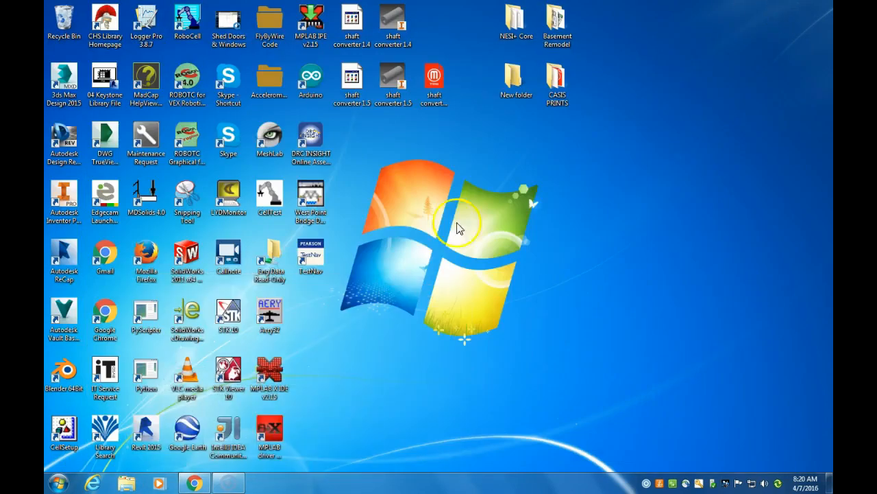
pyautogui.doubleClick(229, 312)
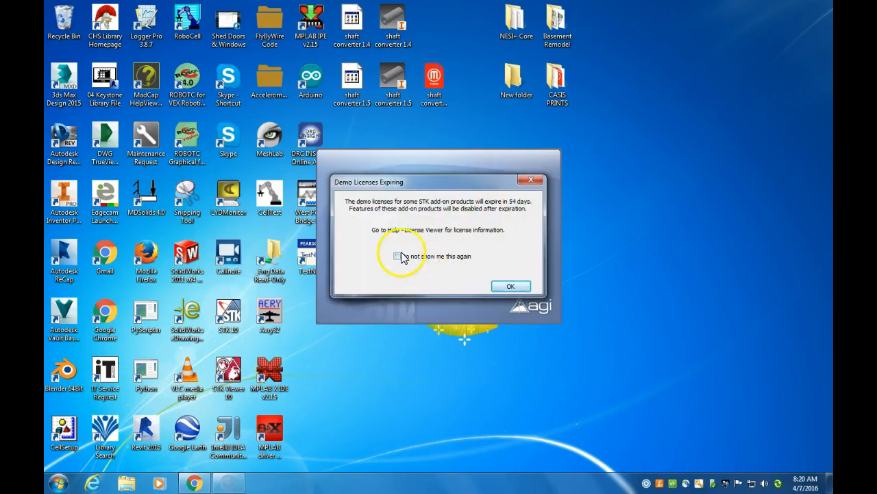
pyautogui.click(509, 287)
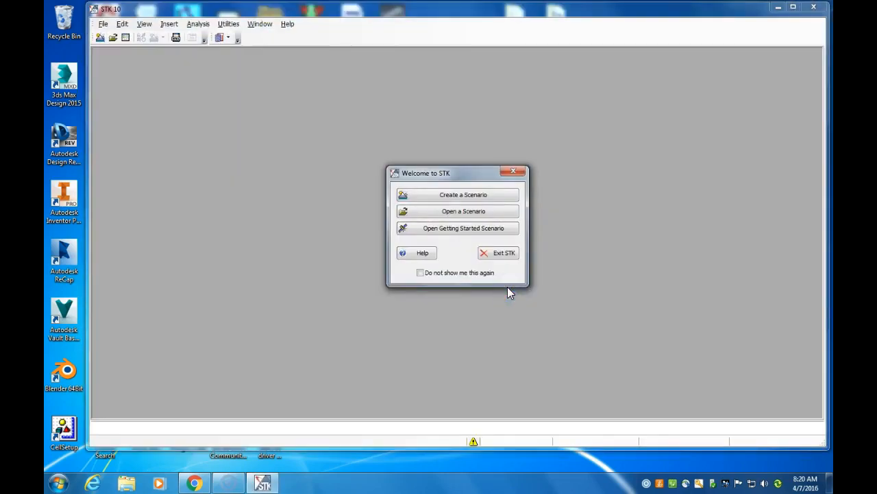
# Begin opening an existing scenario and browse to the STK folder inside Private on the H: drive
pyautogui.click(474, 211)
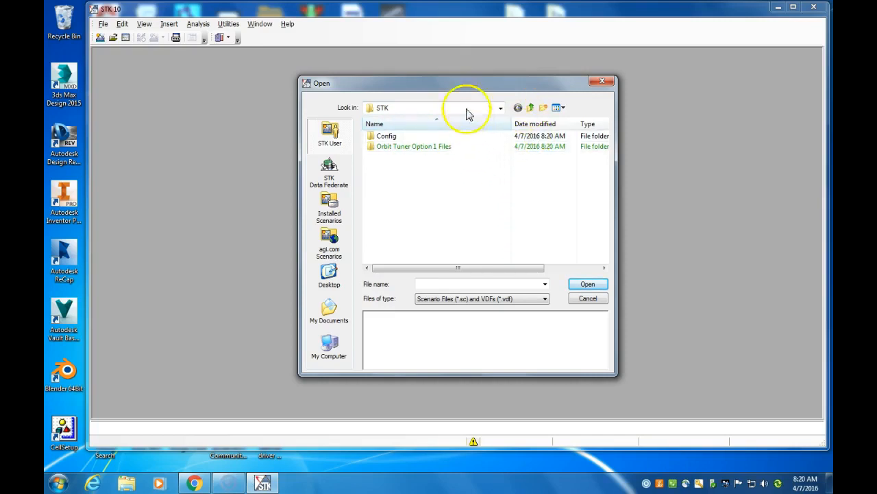
pyautogui.click(533, 110)
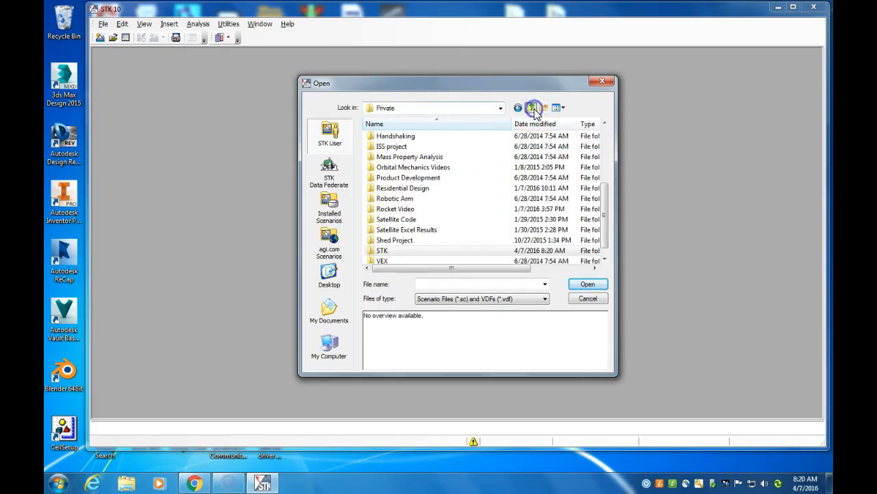
pyautogui.click(533, 110)
pyautogui.doubleClick(387, 161)
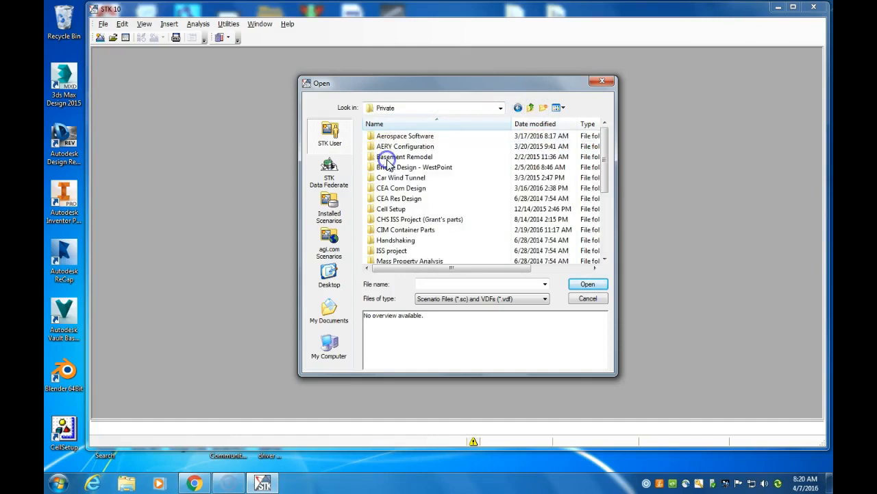
pyautogui.moveTo(606, 182); pyautogui.dragTo(603, 254)
pyautogui.doubleClick(386, 240)
# Open the OrbitalTunerModel scenario from the Orbit Tuner Option 1 Files folder
pyautogui.click(409, 148)
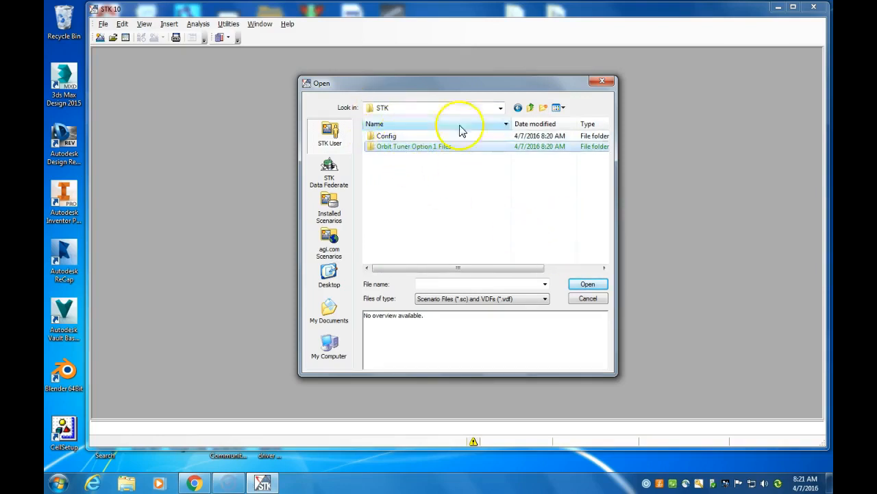
pyautogui.moveTo(534, 82); pyautogui.dragTo(544, 280)
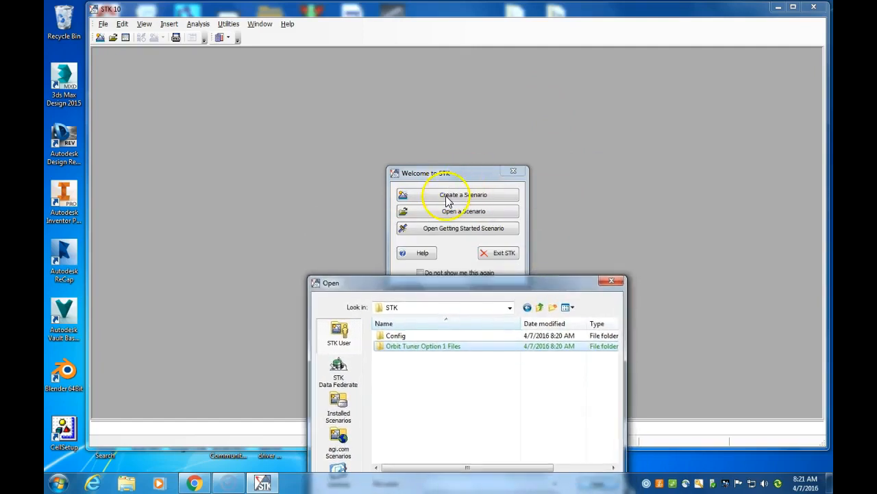
pyautogui.moveTo(441, 283); pyautogui.dragTo(429, 112)
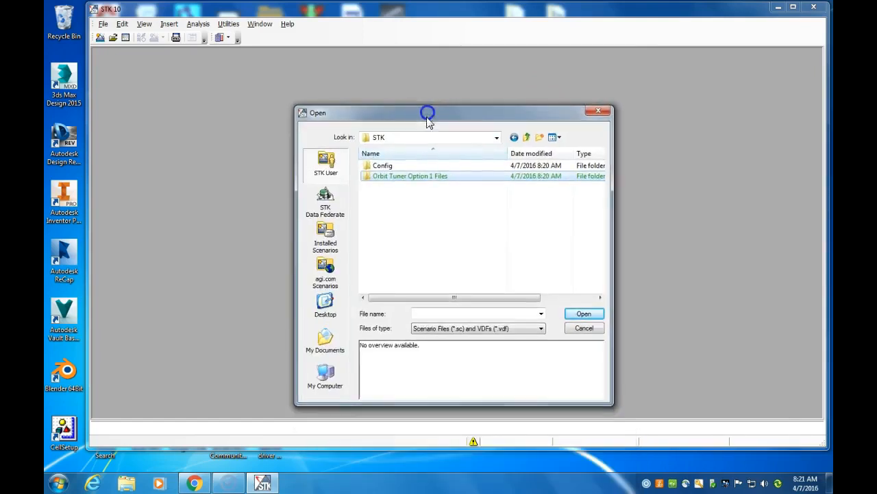
pyautogui.doubleClick(377, 176)
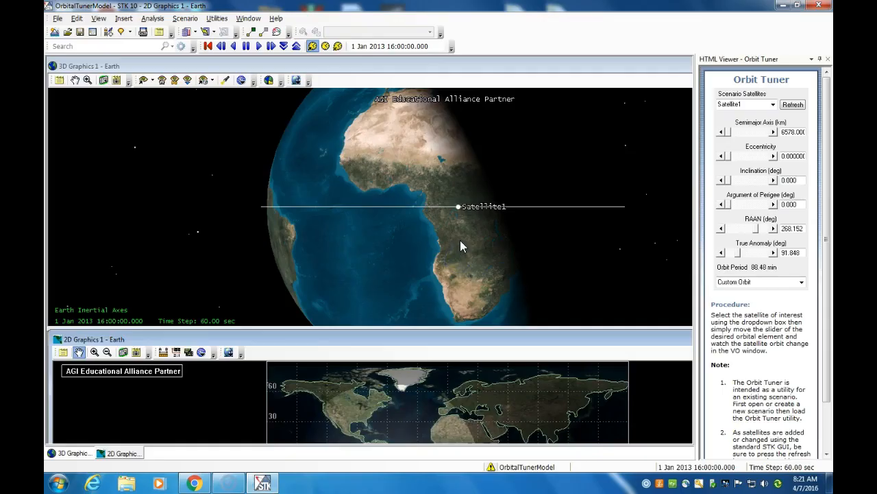
# Examine Satellite1's orbit around Earth in the 3D view from different angles and distances
pyautogui.moveTo(461, 242); pyautogui.dragTo(469, 262)
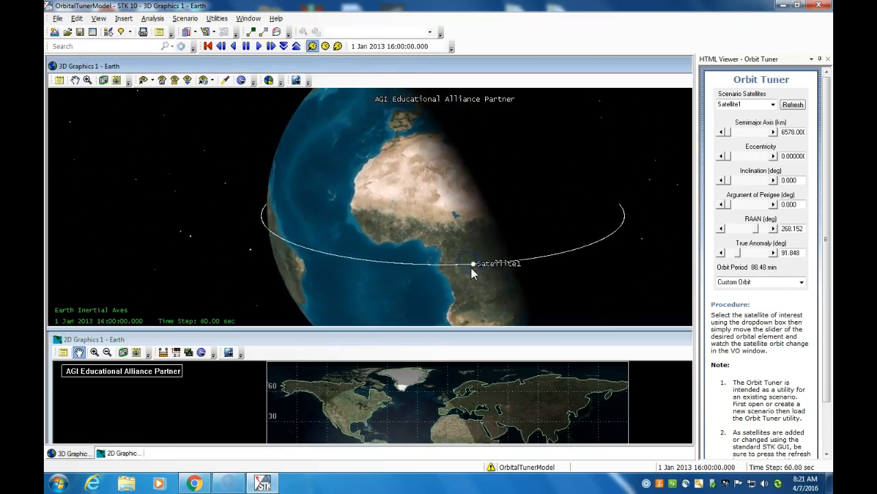
pyautogui.moveTo(441, 206); pyautogui.dragTo(432, 172, button='right')
pyautogui.moveTo(482, 264)
pyautogui.mouseDown()
pyautogui.moveTo(476, 254)
pyautogui.moveTo(490, 253)
pyautogui.mouseUp()
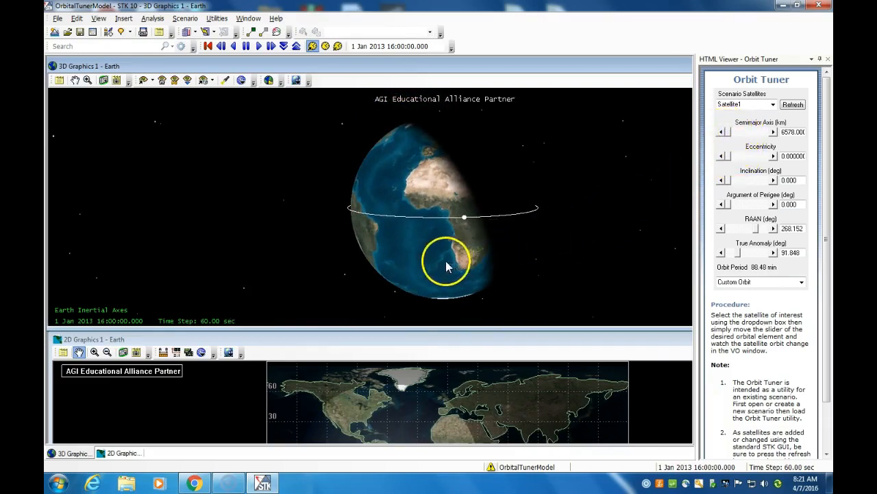
pyautogui.moveTo(441, 245); pyautogui.dragTo(368, 237)
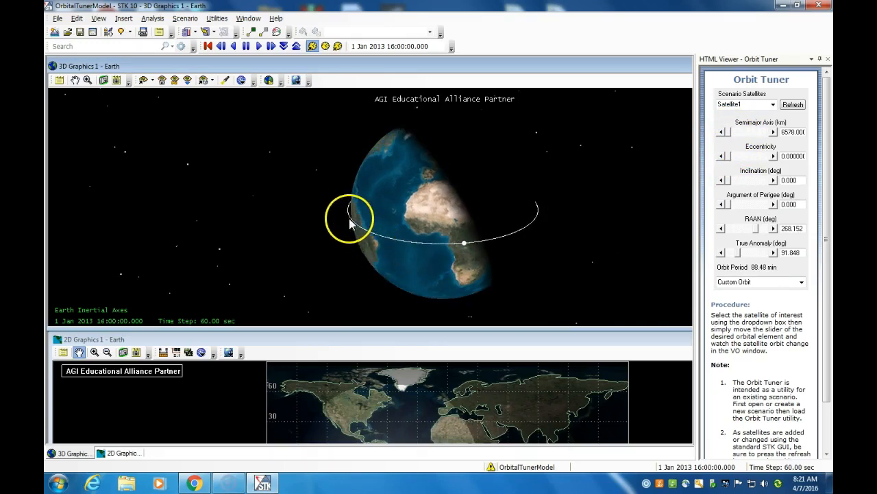
pyautogui.scroll(3, 345, 216)
pyautogui.scroll(2, 302, 215)
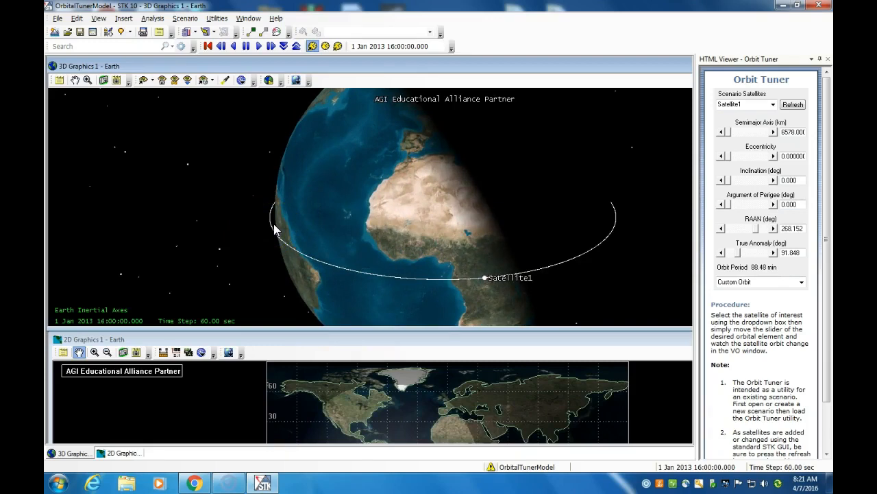
pyautogui.moveTo(439, 245); pyautogui.dragTo(517, 273)
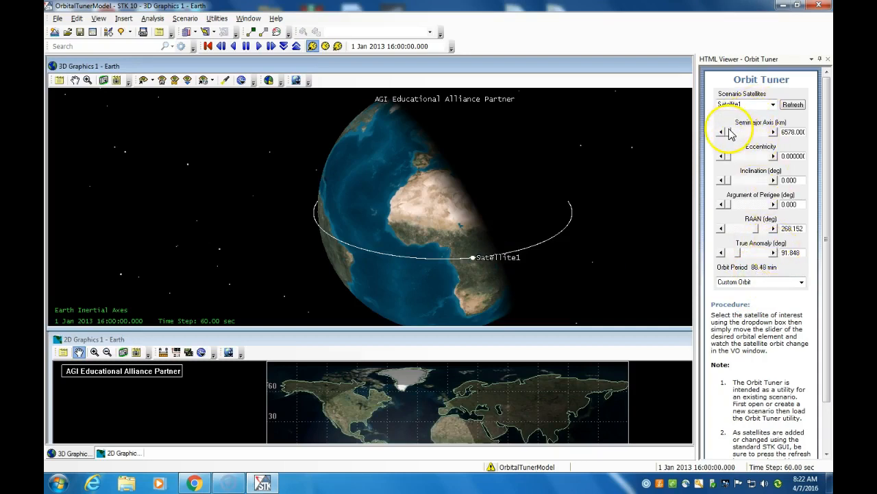
# Set Satellite1's semimajor axis to 16794 km in the Orbit Tuner and fit the whole orbit in the 3D view
pyautogui.moveTo(729, 133); pyautogui.dragTo(739, 133)
pyautogui.moveTo(534, 229); pyautogui.dragTo(535, 194, button='right')
pyautogui.moveTo(532, 220)
pyautogui.mouseDown()
pyautogui.moveTo(523, 187)
pyautogui.moveTo(533, 224)
pyautogui.mouseUp()
# Arrange the 2D and 3D graphics windows by tiling them horizontally
pyautogui.moveTo(498, 330); pyautogui.dragTo(497, 294)
pyautogui.click(487, 364)
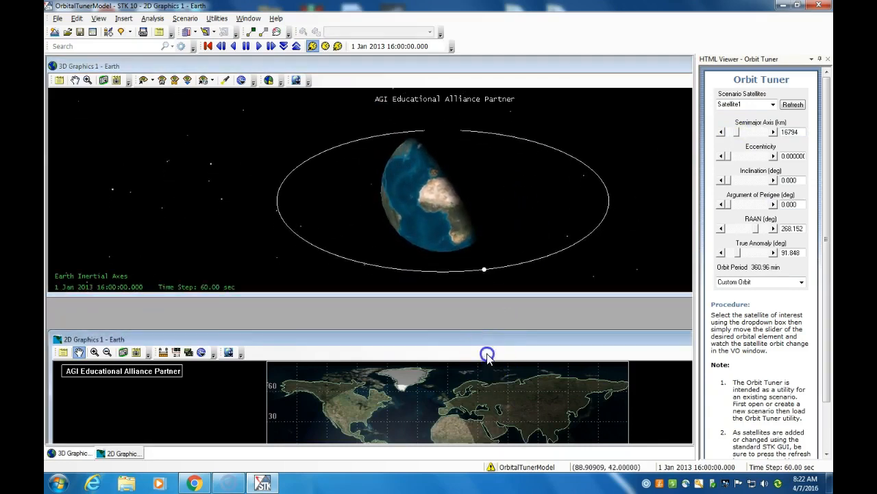
pyautogui.moveTo(488, 348); pyautogui.dragTo(488, 307)
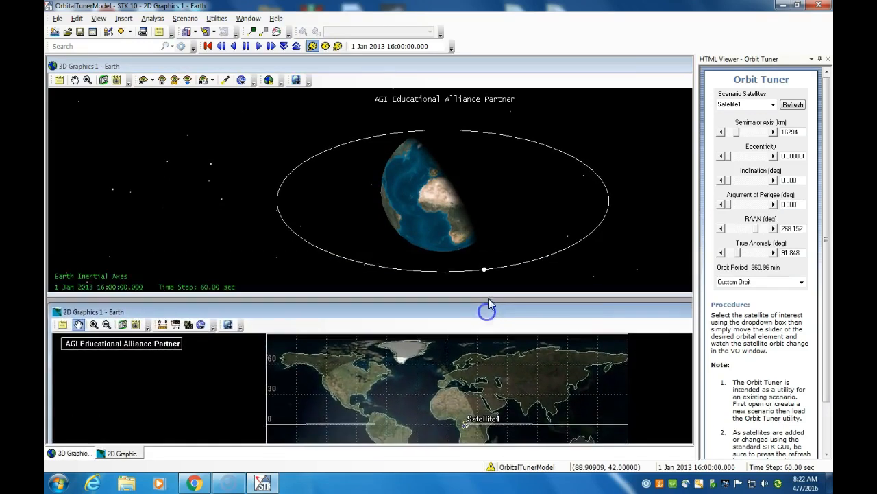
pyautogui.click(248, 18)
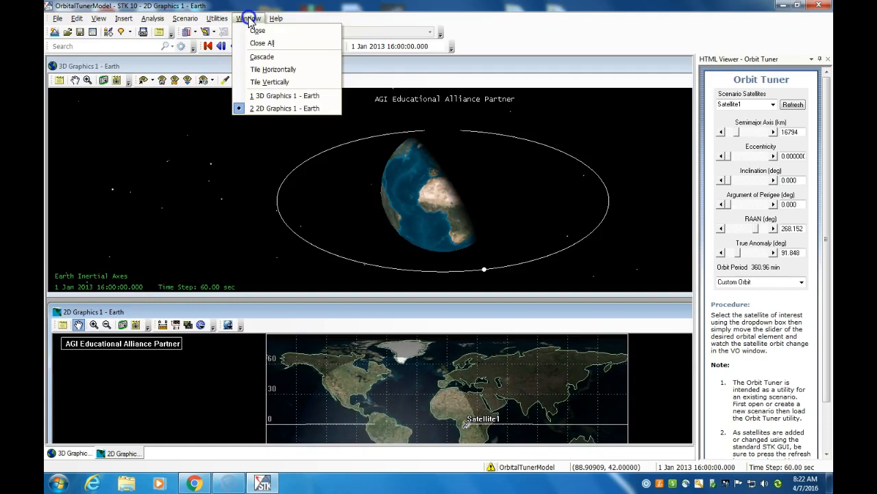
pyautogui.click(261, 70)
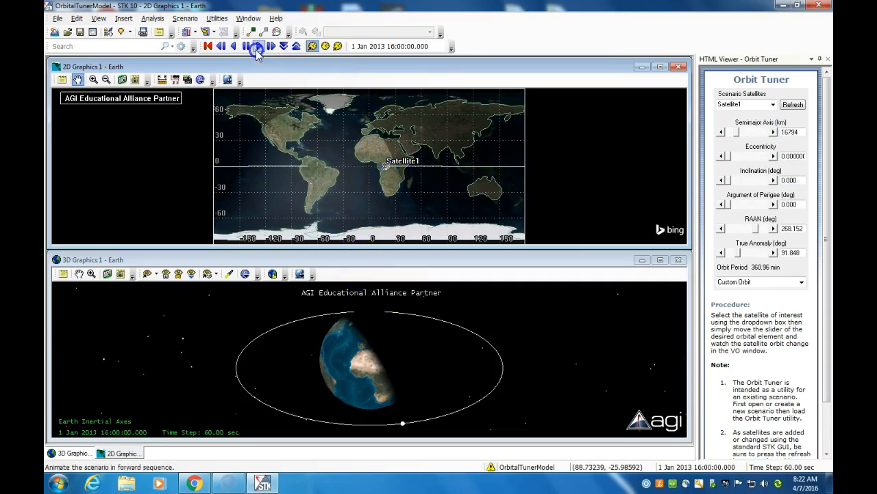
# Animate the scenario forward and set Satellite1's semimajor axis to 27011 km
pyautogui.click(256, 47)
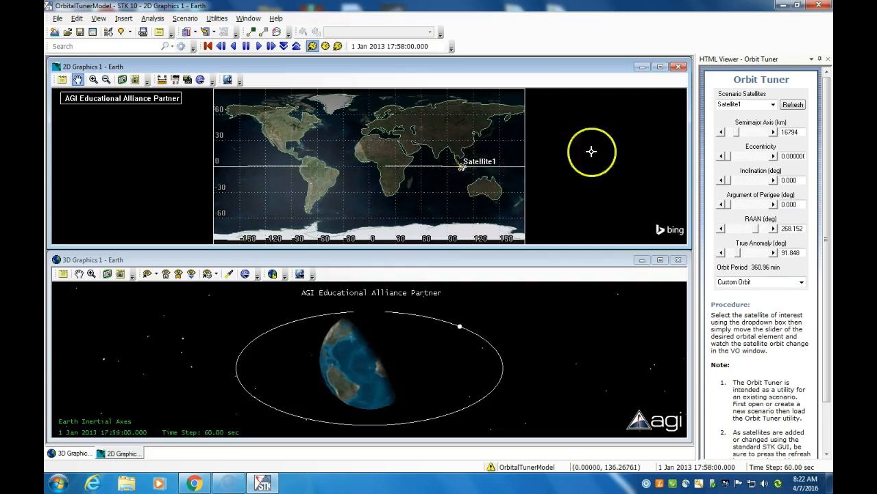
pyautogui.moveTo(738, 131); pyautogui.dragTo(746, 132)
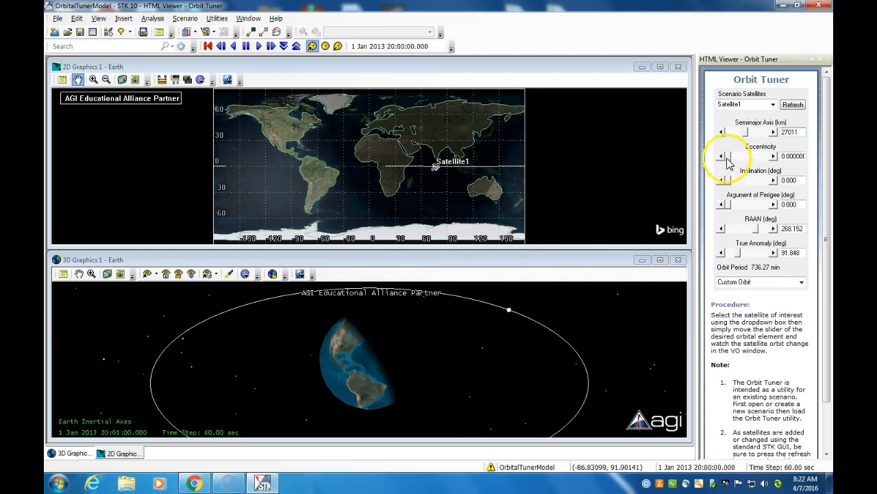
# Increase Satellite1's eccentricity in the Orbit Tuner
pyautogui.moveTo(728, 157); pyautogui.dragTo(740, 159)
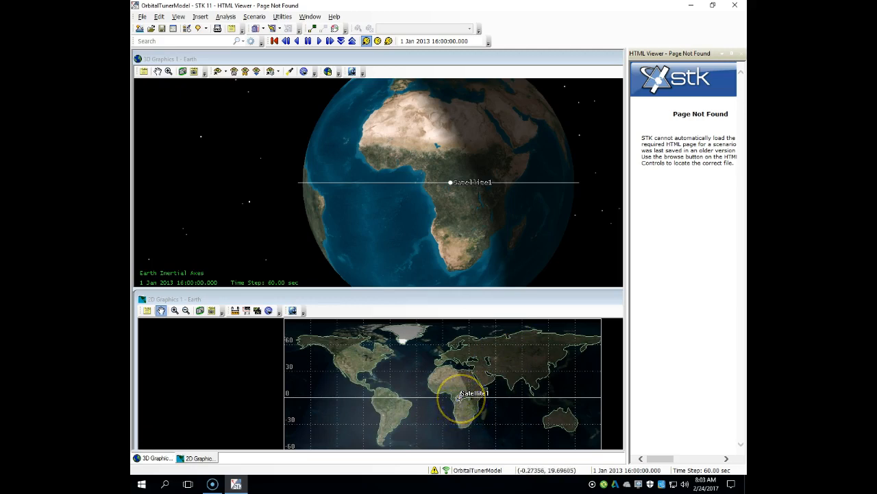
# Open Satellite1's Basic Orbit properties, set eccentricity to 0 and inclination to 0 deg, and apply the values
pyautogui.rightClick(460, 396)
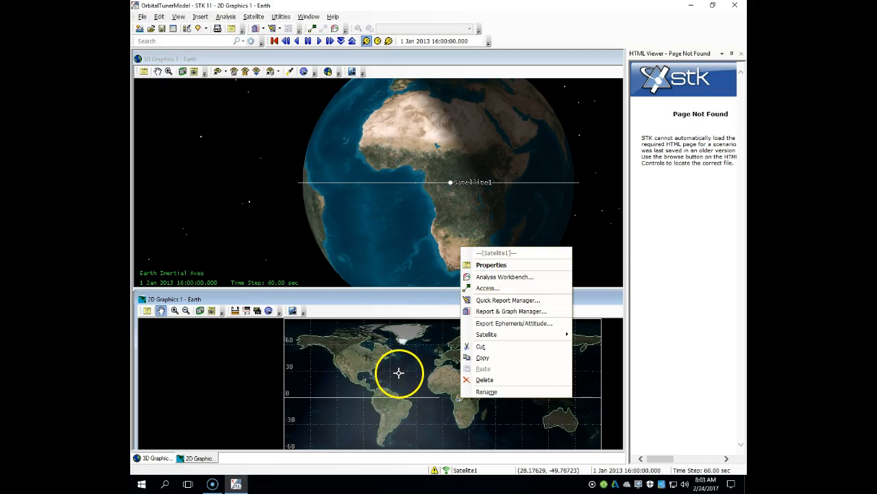
pyautogui.click(487, 264)
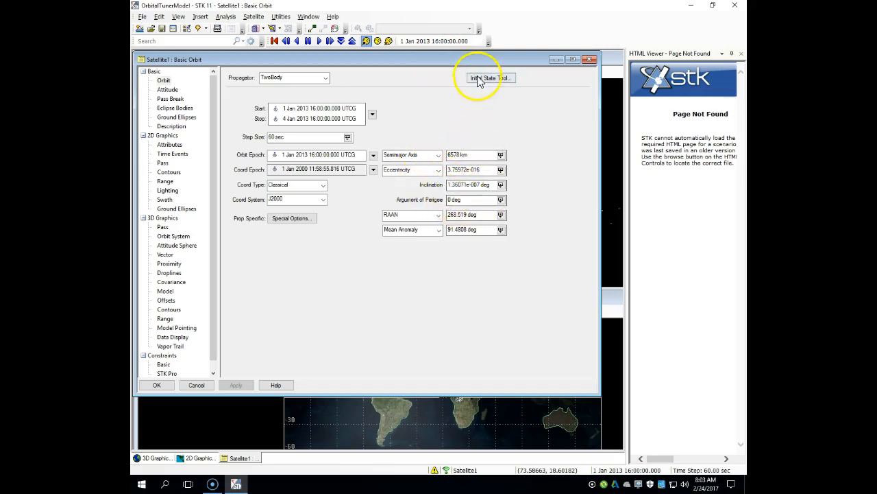
pyautogui.moveTo(470, 62); pyautogui.dragTo(439, 103)
pyautogui.moveTo(566, 435); pyautogui.dragTo(496, 306)
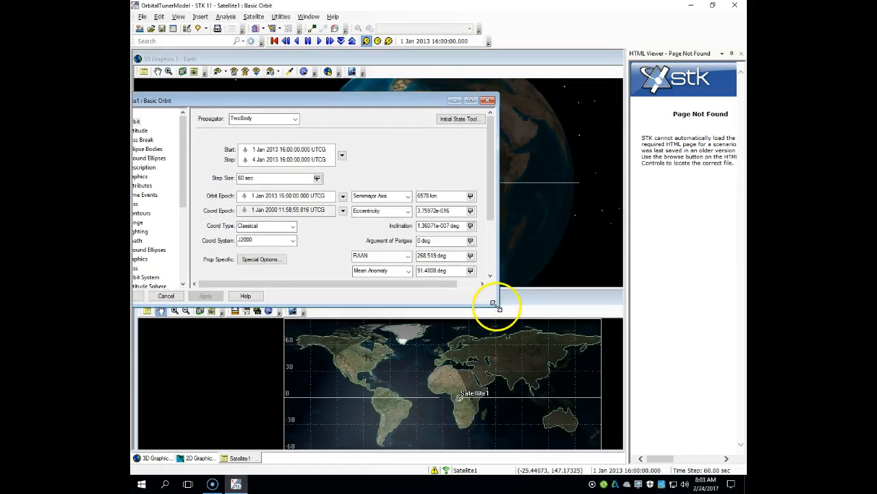
pyautogui.moveTo(414, 99); pyautogui.dragTo(367, 83)
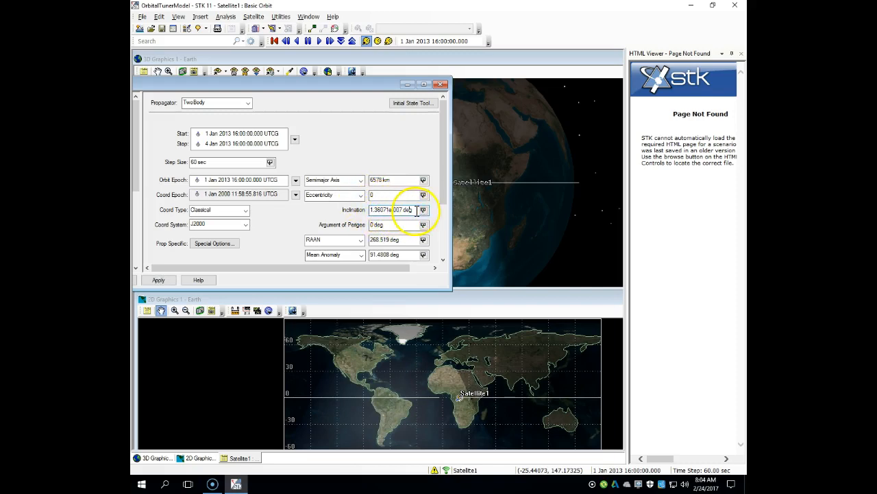
pyautogui.write('0')
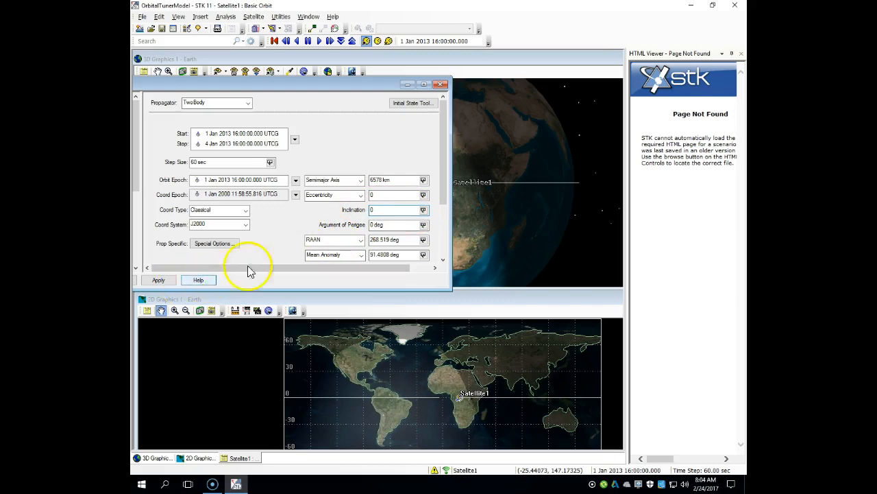
pyautogui.click(159, 280)
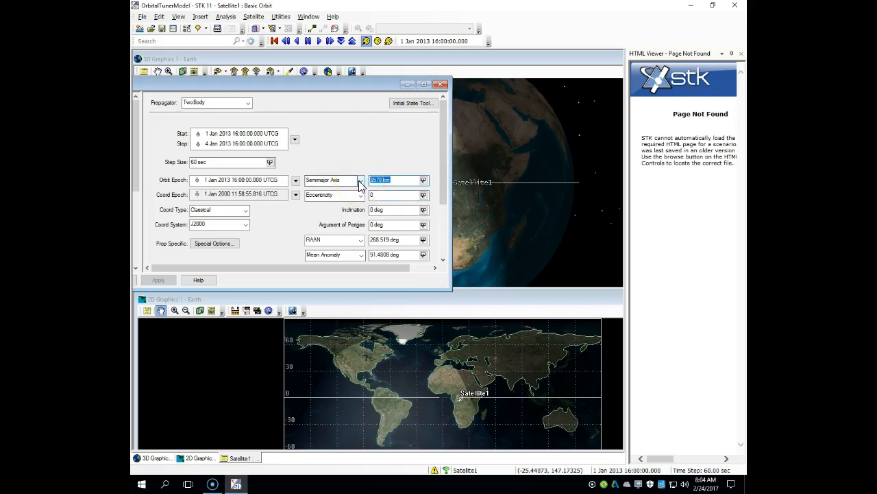
# Set Satellite1's semimajor axis to 20000 km, apply it, and show the whole orbit in the 3D view
pyautogui.click(157, 281)
pyautogui.click(534, 193)
pyautogui.scroll(5, 529, 216)
pyautogui.moveTo(528, 217); pyautogui.dragTo(462, 84, button='right')
pyautogui.moveTo(450, 183); pyautogui.dragTo(453, 180)
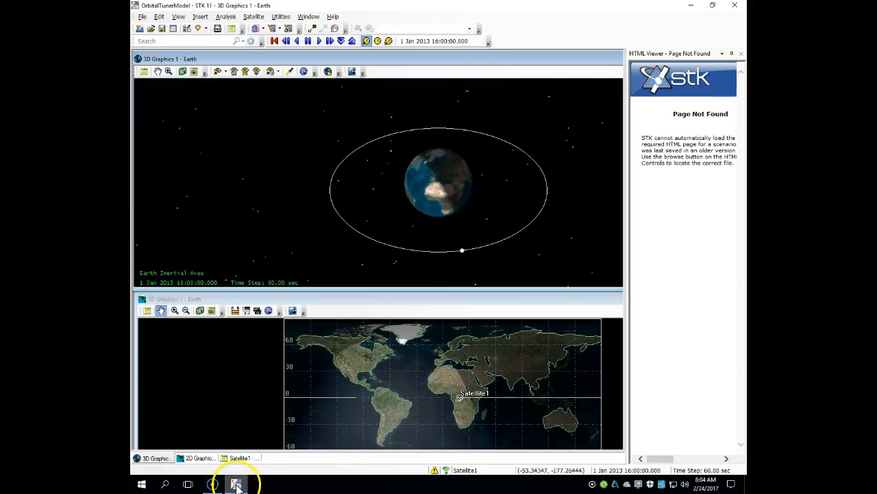
# Reopen Satellite1's orbit properties and apply an eccentricity of 0.5
pyautogui.click(457, 395)
pyautogui.rightClick(457, 395)
pyautogui.click(485, 267)
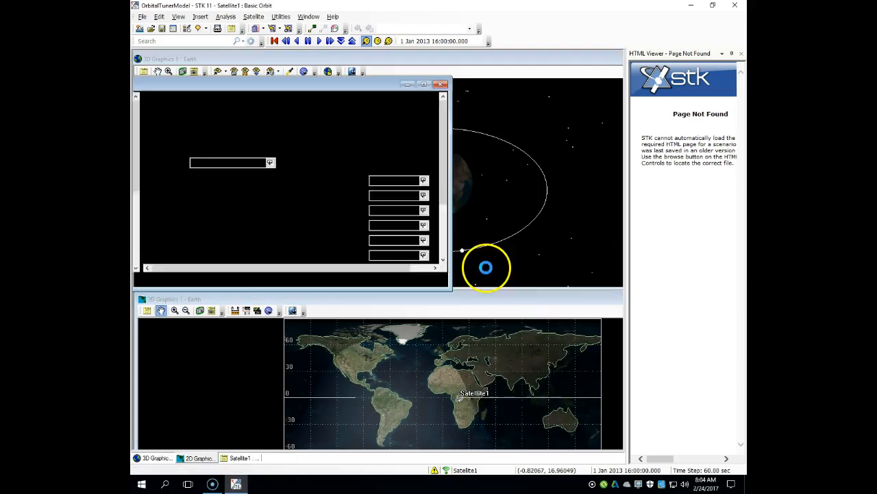
pyautogui.click(371, 195)
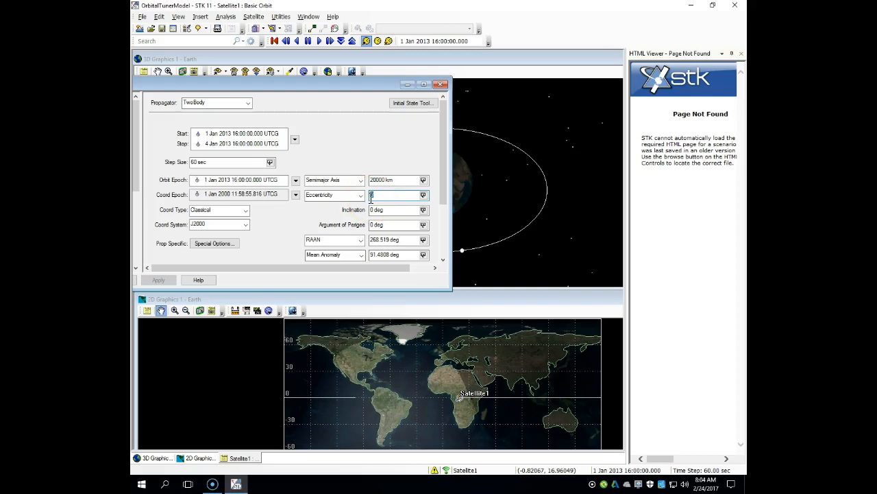
pyautogui.write('.5')
pyautogui.click(167, 281)
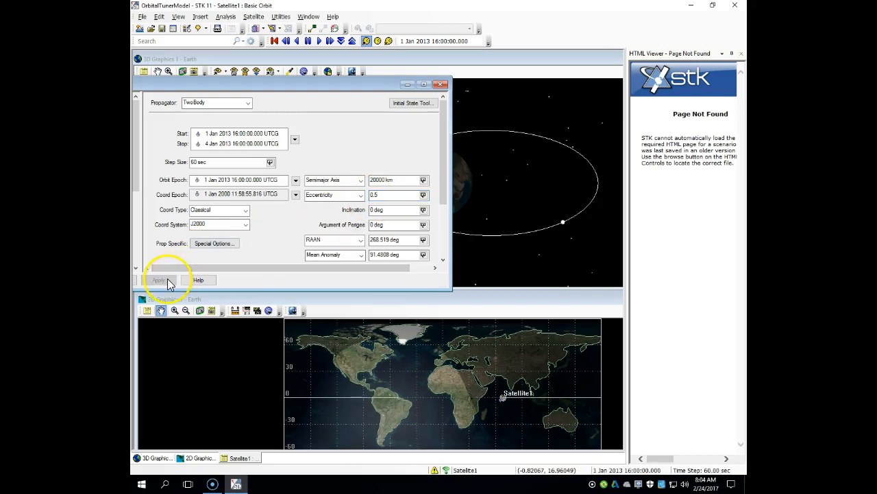
# Apply an eccentricity of 0.9 to Satellite1, accept the impact warning, and inspect the orbit in the 3D view
pyautogui.moveTo(349, 92); pyautogui.dragTo(287, 112)
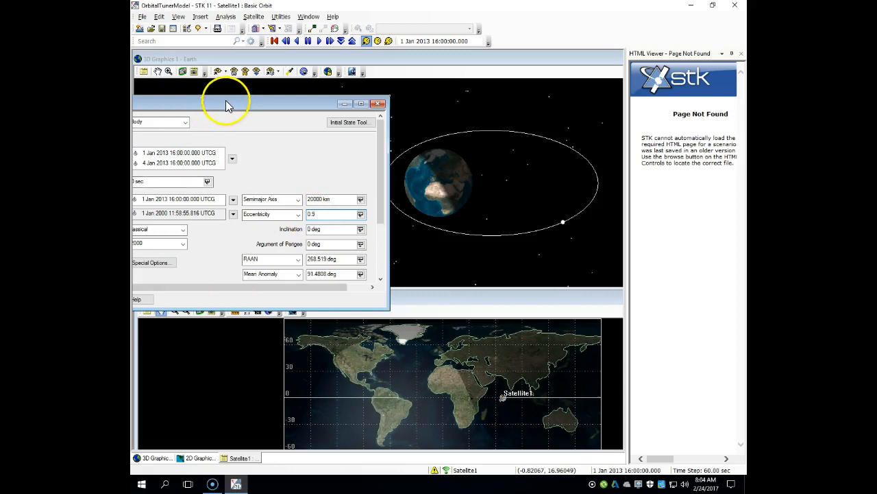
pyautogui.moveTo(226, 102); pyautogui.dragTo(284, 92)
pyautogui.click(163, 289)
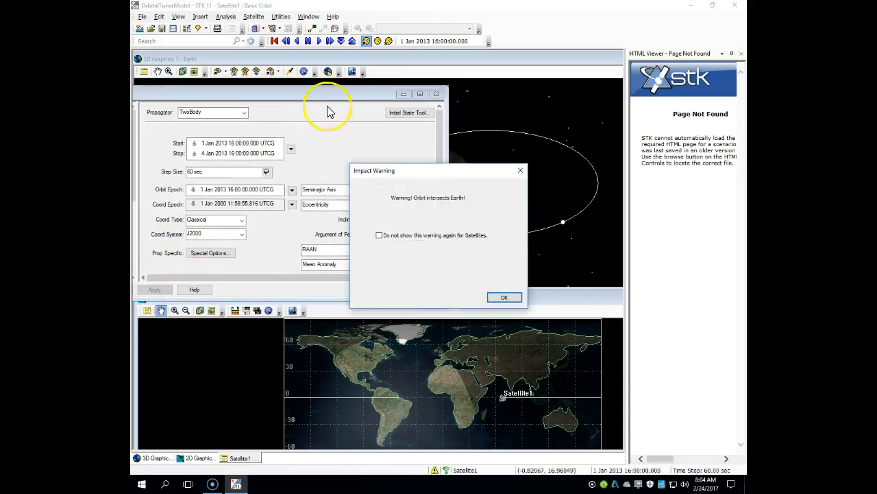
pyautogui.click(506, 297)
pyautogui.moveTo(371, 92); pyautogui.dragTo(276, 121)
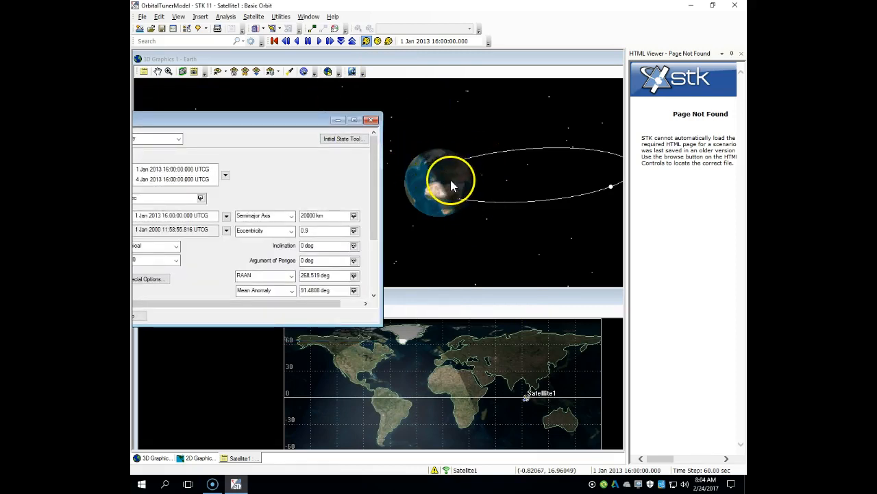
pyautogui.moveTo(587, 168); pyautogui.dragTo(600, 155)
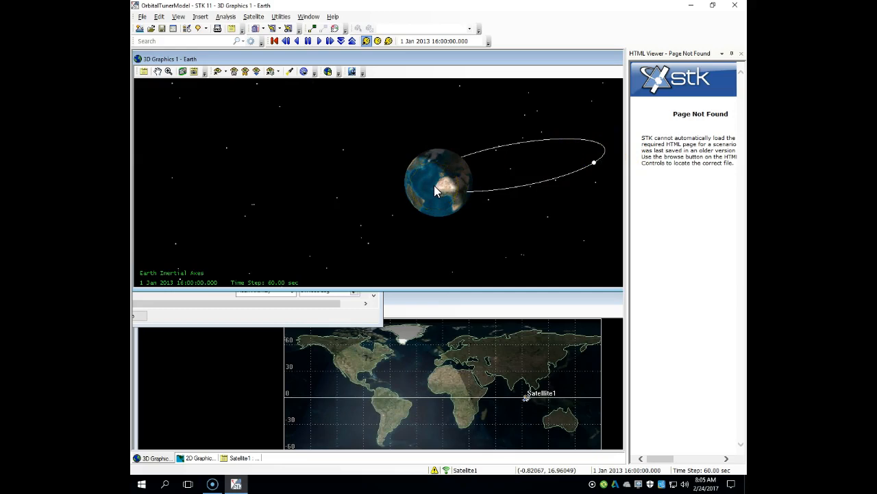
# Apply an eccentricity of 0.7 to Satellite1 and accept the impact warning
pyautogui.click(294, 323)
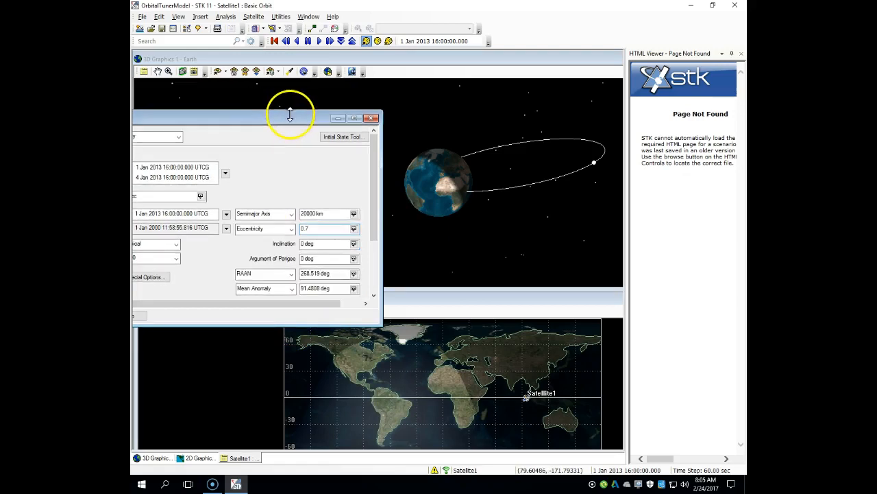
pyautogui.moveTo(269, 121); pyautogui.dragTo(341, 111)
pyautogui.click(168, 309)
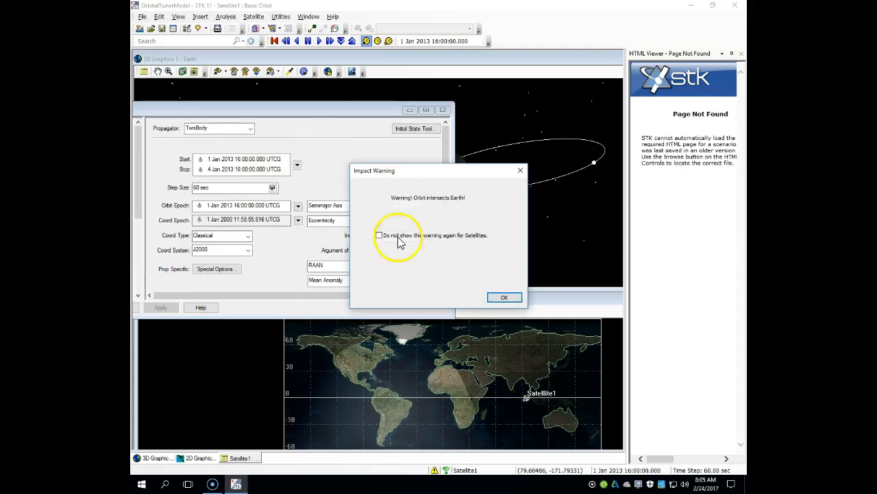
pyautogui.click(497, 298)
# Set Satellite1's eccentricity back to 0.5, apply it, and move the properties window away from the orbit
pyautogui.moveTo(384, 107); pyautogui.dragTo(425, 111)
pyautogui.doubleClick(421, 224)
pyautogui.write('5')
pyautogui.click(205, 310)
pyautogui.moveTo(381, 113); pyautogui.dragTo(314, 107)
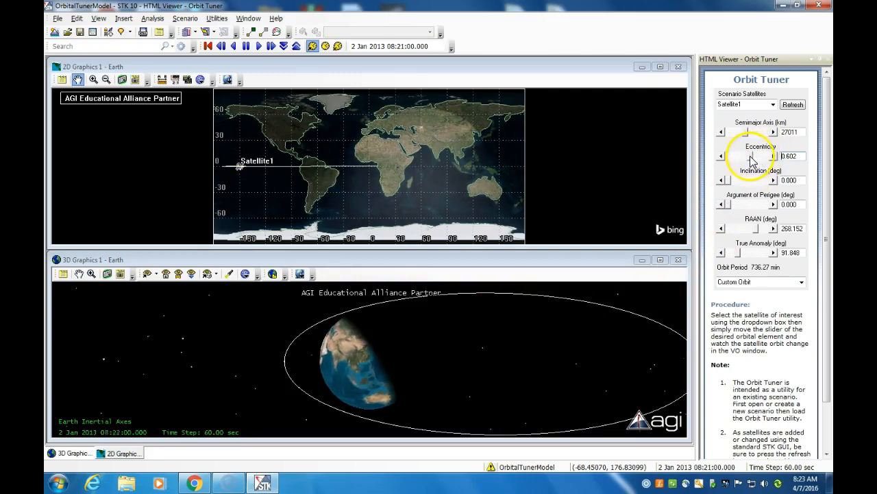
# Set Satellite1's inclination to 113.7 deg in the Orbit Tuner and fit the tilted orbit in the 3D view
pyautogui.moveTo(727, 181); pyautogui.dragTo(752, 180)
pyautogui.click(499, 330)
pyautogui.moveTo(489, 341); pyautogui.dragTo(490, 303, button='right')
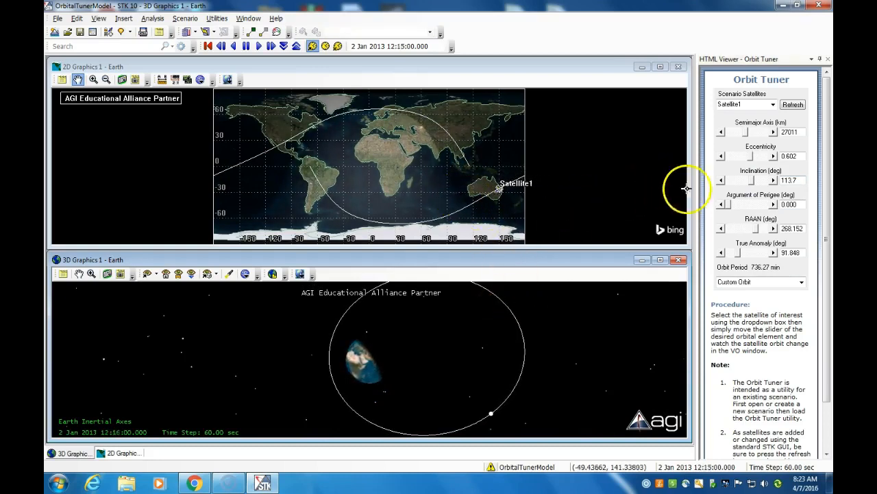
# Set Satellite1's eccentricity to 0 and its inclination to 121.6 deg in the Orbit Tuner
pyautogui.click(750, 157)
pyautogui.moveTo(750, 157); pyautogui.dragTo(721, 157)
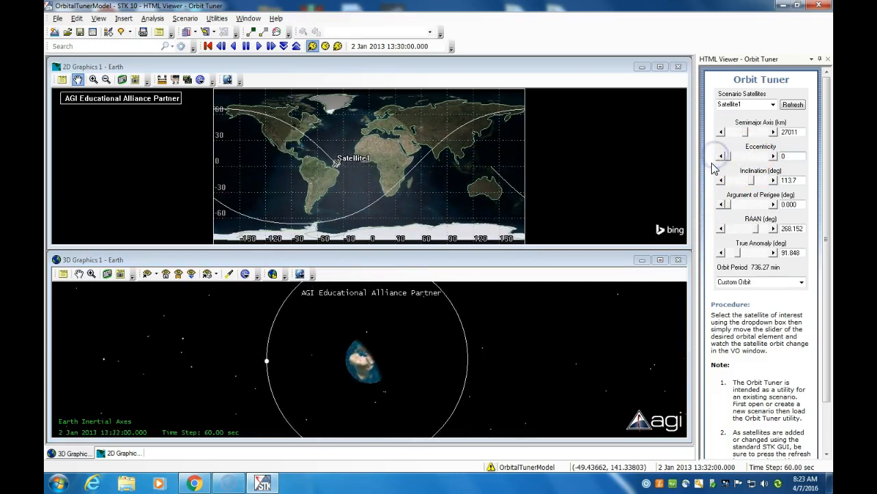
pyautogui.moveTo(752, 183)
pyautogui.mouseDown()
pyautogui.moveTo(770, 183)
pyautogui.moveTo(752, 181)
pyautogui.mouseUp()
# Reduce Satellite1's semimajor axis to 8493 km and further to 6578 km
pyautogui.moveTo(746, 132); pyautogui.dragTo(730, 137)
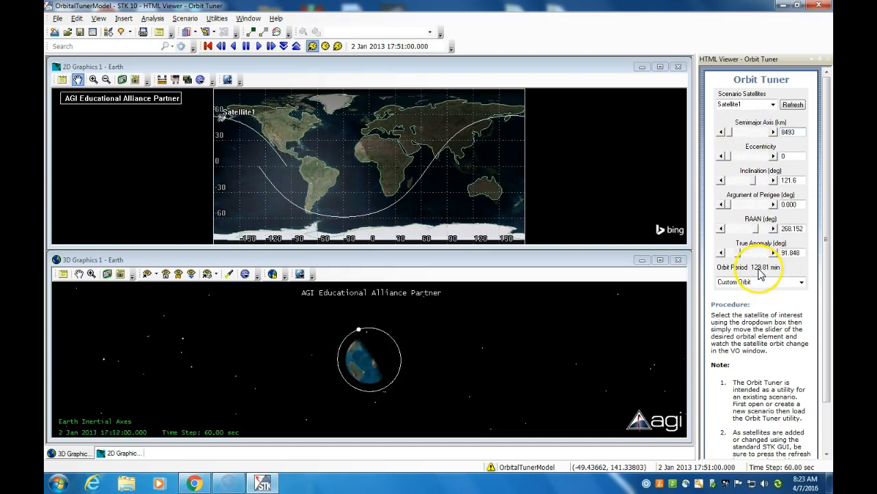
pyautogui.moveTo(728, 131); pyautogui.dragTo(706, 129)
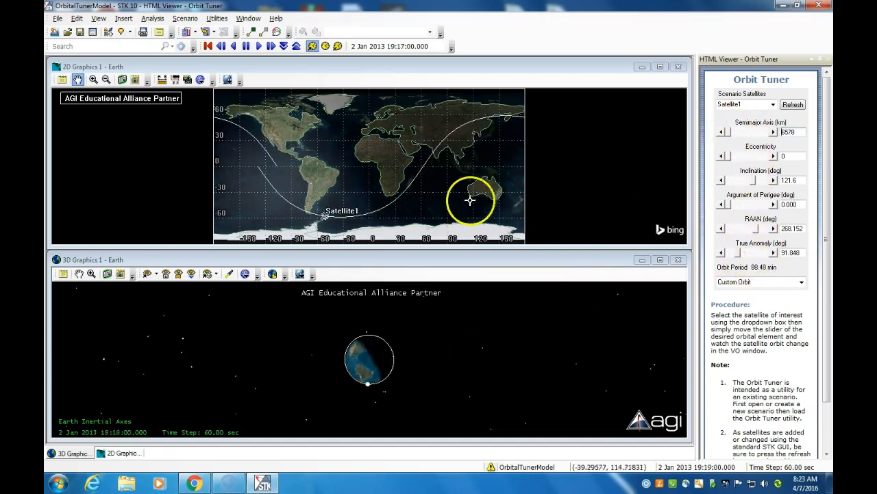
# Set Satellite1's eccentricity to 0.69 and semimajor axis to 21903 km, and inspect the orbit's closest pass to Earth
pyautogui.moveTo(726, 131); pyautogui.dragTo(754, 160)
pyautogui.moveTo(759, 175)
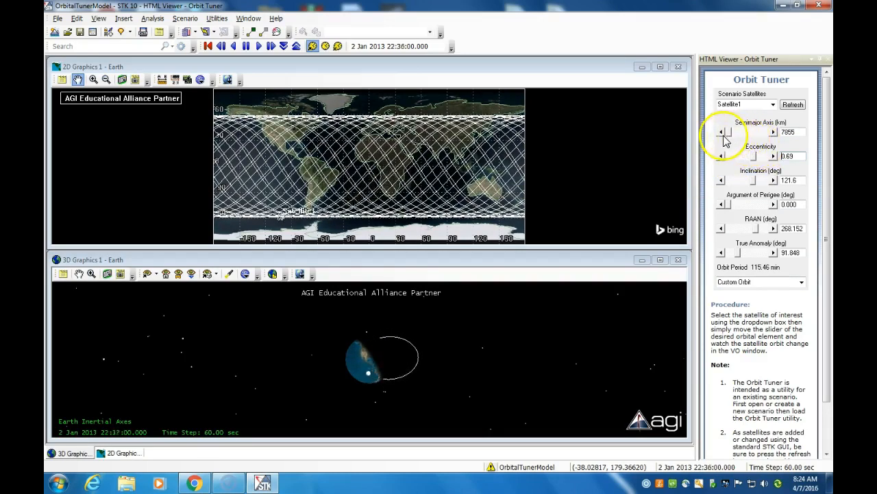
pyautogui.moveTo(725, 133); pyautogui.dragTo(741, 132)
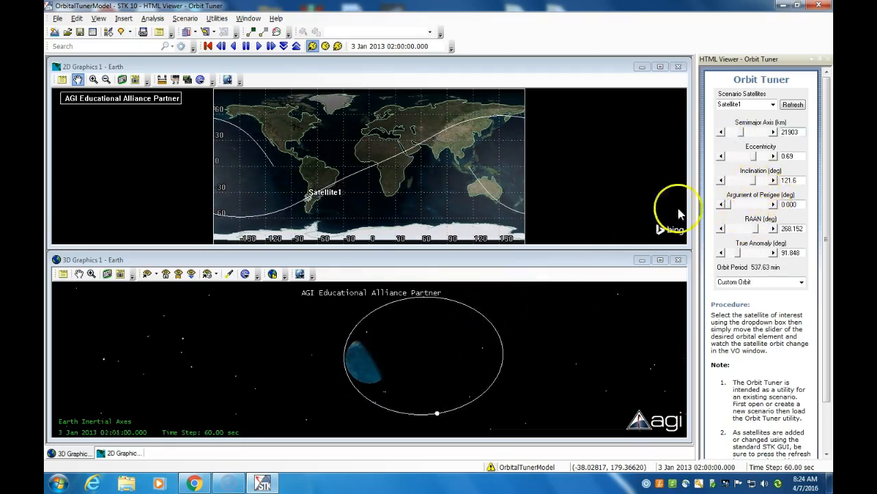
pyautogui.moveTo(348, 365); pyautogui.dragTo(350, 436, button='right')
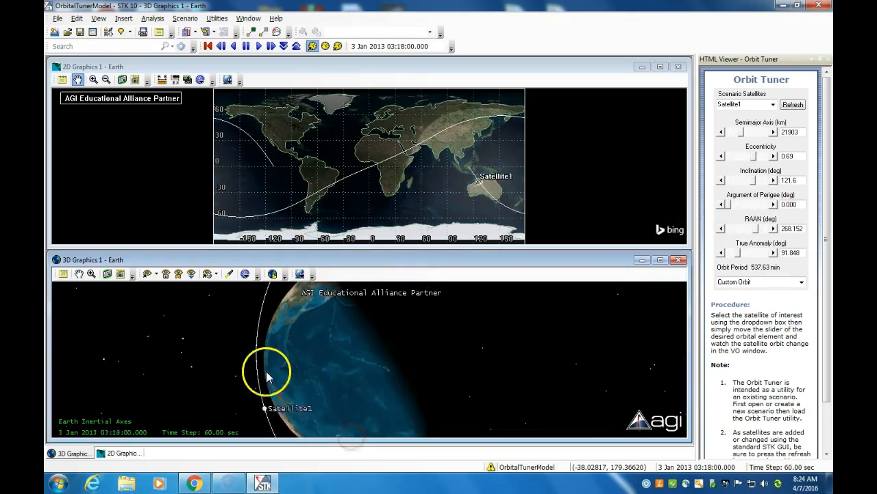
pyautogui.moveTo(360, 344); pyautogui.dragTo(364, 291, button='right')
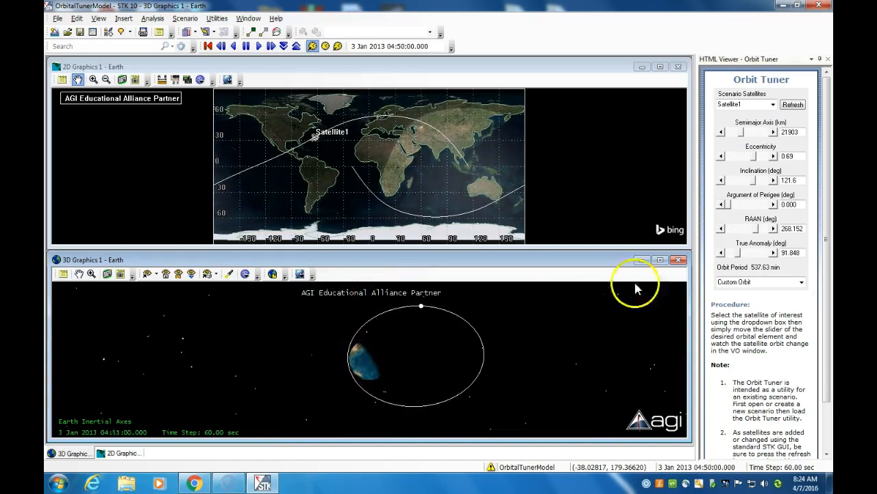
# Raise Satellite1's argument of perigee to 275.2 deg and return it to 0
pyautogui.click(727, 203)
pyautogui.moveTo(727, 203); pyautogui.dragTo(757, 205)
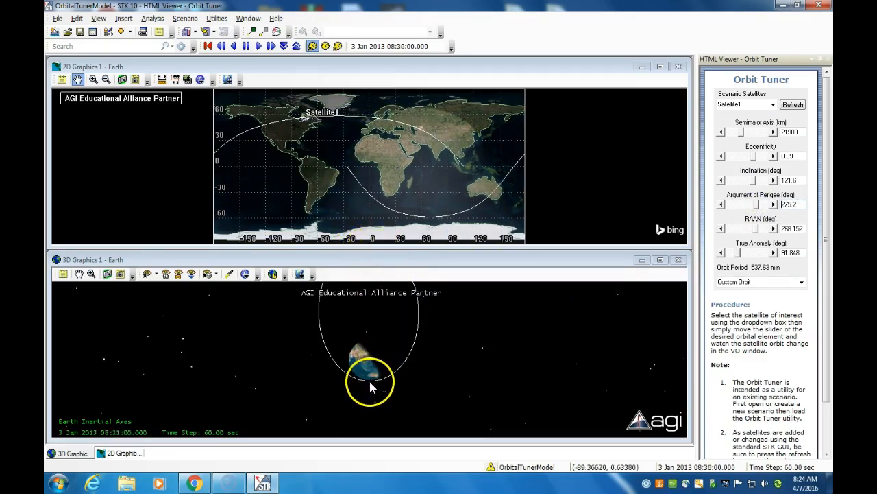
pyautogui.moveTo(755, 204); pyautogui.dragTo(715, 204)
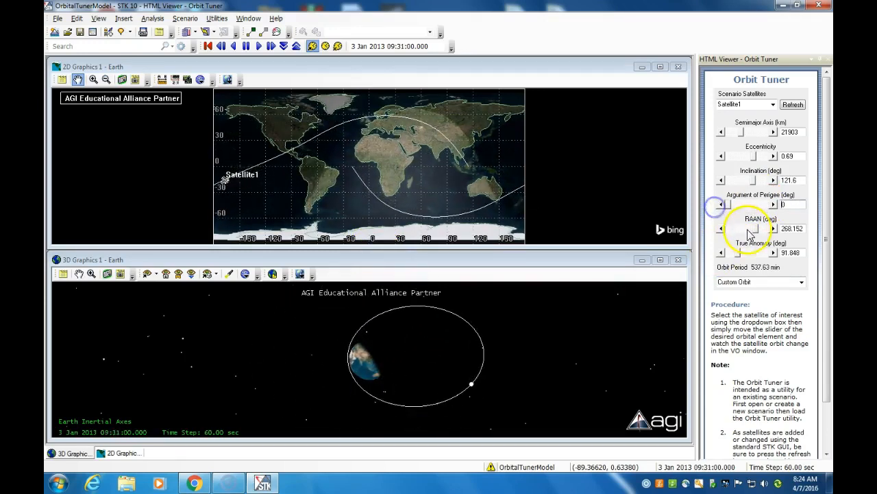
# Rotate Satellite1's RAAN to 169.4 deg and on to 307 deg, and set the true anomaly to 26.4 deg
pyautogui.moveTo(751, 230)
pyautogui.mouseDown()
pyautogui.moveTo(727, 228)
pyautogui.moveTo(748, 222)
pyautogui.mouseUp()
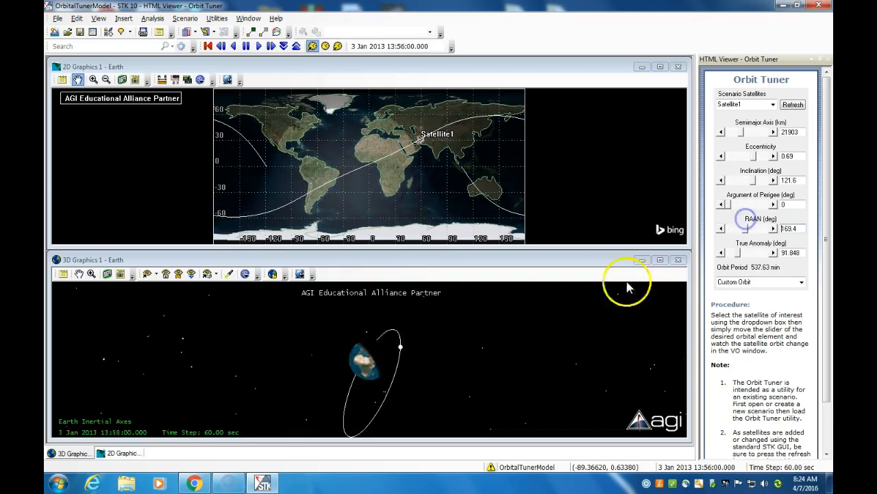
pyautogui.moveTo(747, 229); pyautogui.dragTo(738, 254)
# Pause the animation and shift Satellite1's true anomaly along the orbit up to 360 deg
pyautogui.click(246, 46)
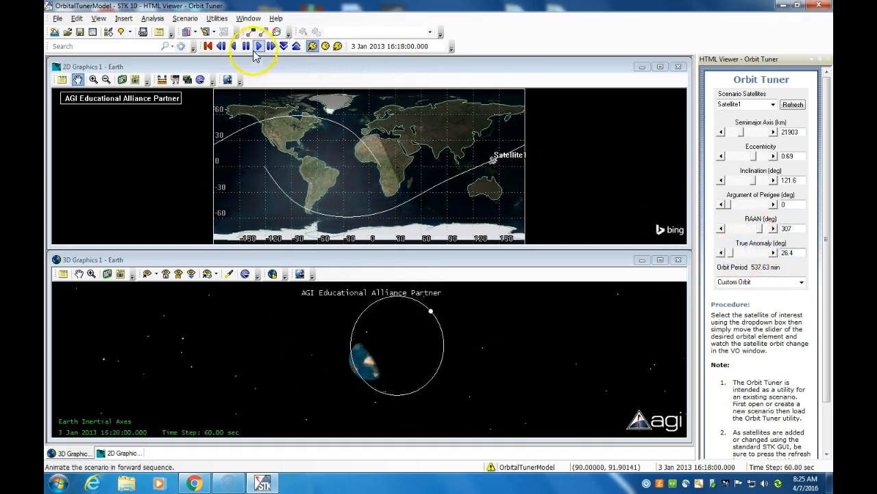
pyautogui.moveTo(731, 253)
pyautogui.mouseDown()
pyautogui.moveTo(767, 250)
pyautogui.moveTo(748, 255)
pyautogui.mouseUp()
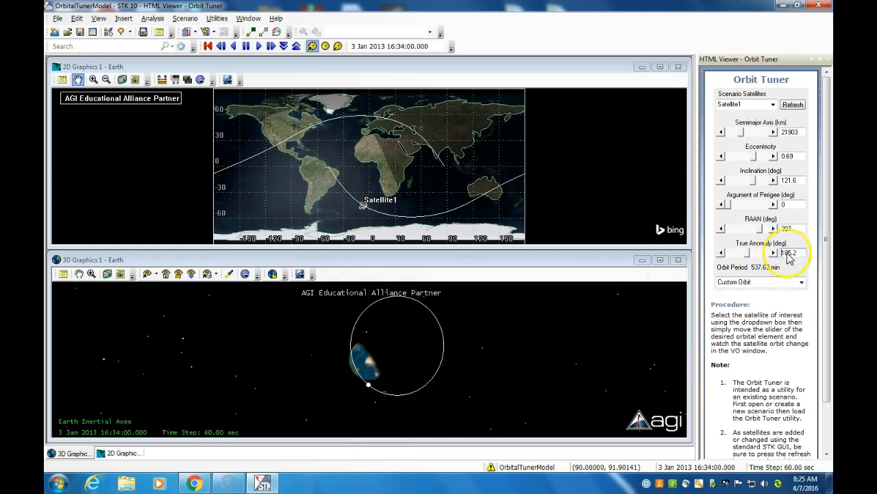
pyautogui.moveTo(747, 254); pyautogui.dragTo(772, 254)
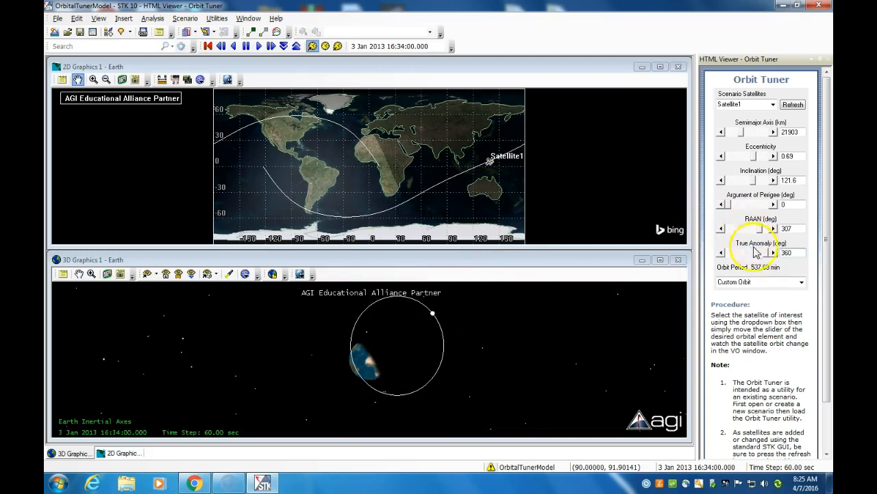
# Apply the Low Earth Orbit preset to Satellite1 and set its inclination, RAAN and true anomaly to 0 deg
pyautogui.click(801, 280)
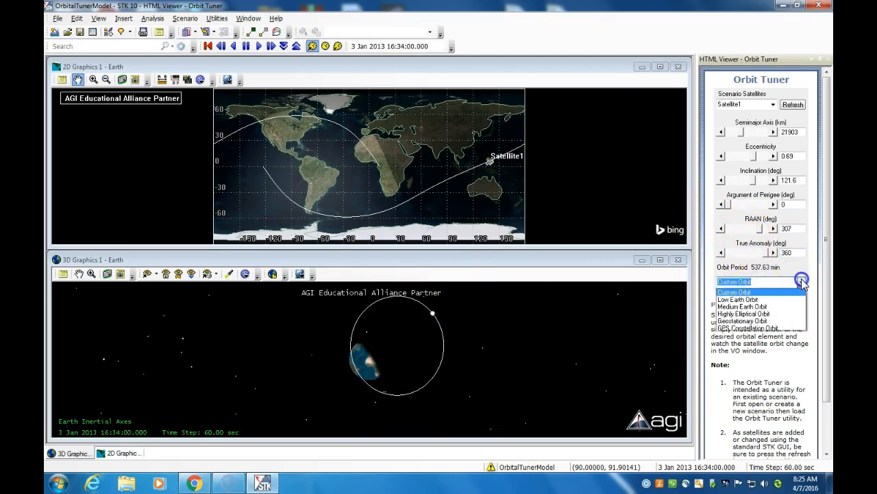
pyautogui.click(754, 300)
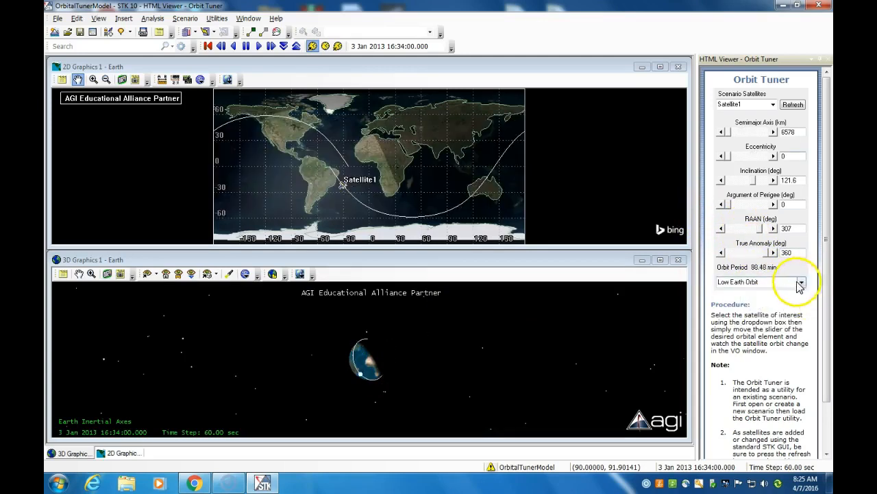
pyautogui.moveTo(755, 184); pyautogui.dragTo(710, 204)
pyautogui.moveTo(760, 229); pyautogui.dragTo(698, 234)
pyautogui.moveTo(774, 259); pyautogui.dragTo(728, 254)
pyautogui.moveTo(761, 230); pyautogui.dragTo(727, 230)
# Apply the Medium Earth Orbit preset to Satellite1, followed by the GPS Constellation Orbit preset
pyautogui.click(758, 283)
pyautogui.click(799, 283)
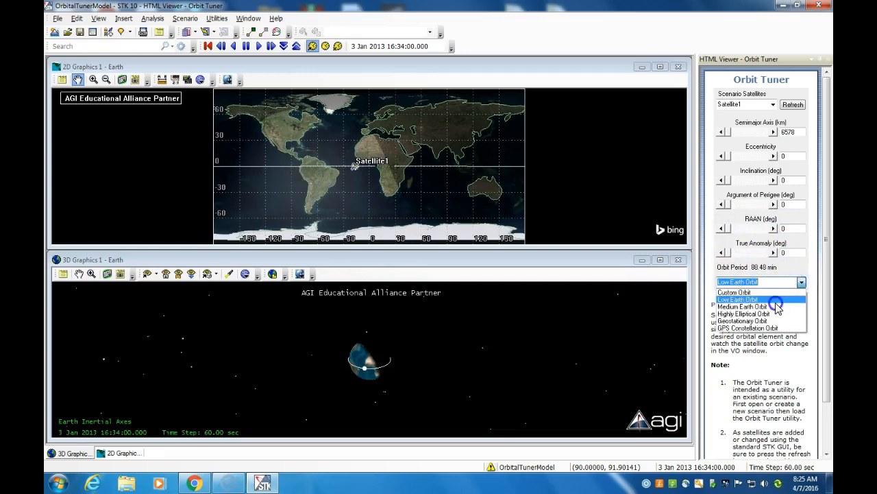
pyautogui.click(777, 307)
pyautogui.click(801, 283)
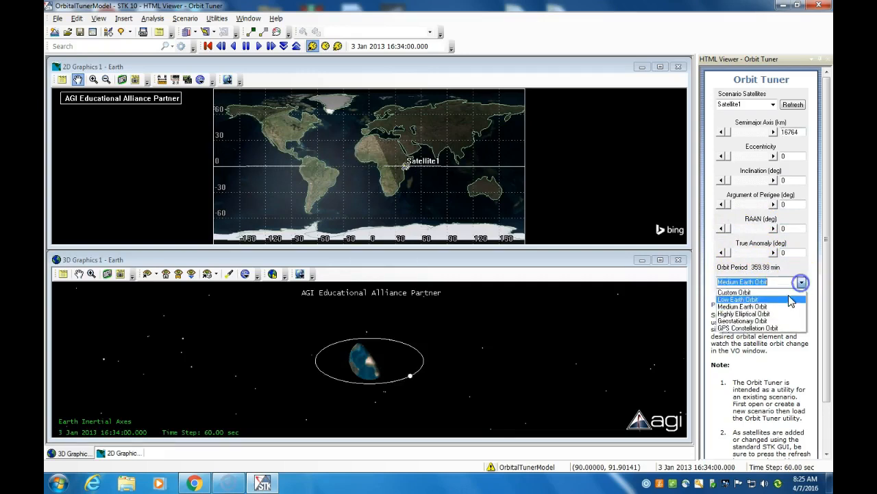
pyautogui.click(763, 328)
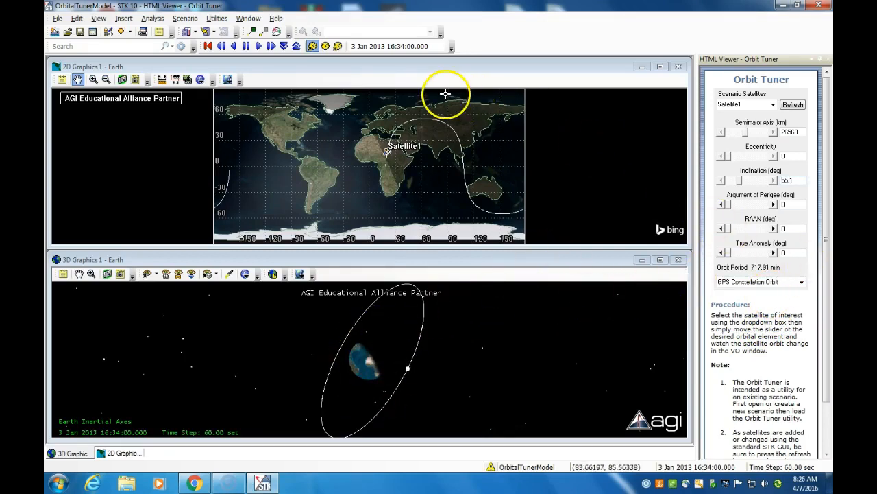
# Animate Satellite1's GPS Constellation orbit, raise the time step to 7200 sec and pause the animation
pyautogui.click(259, 46)
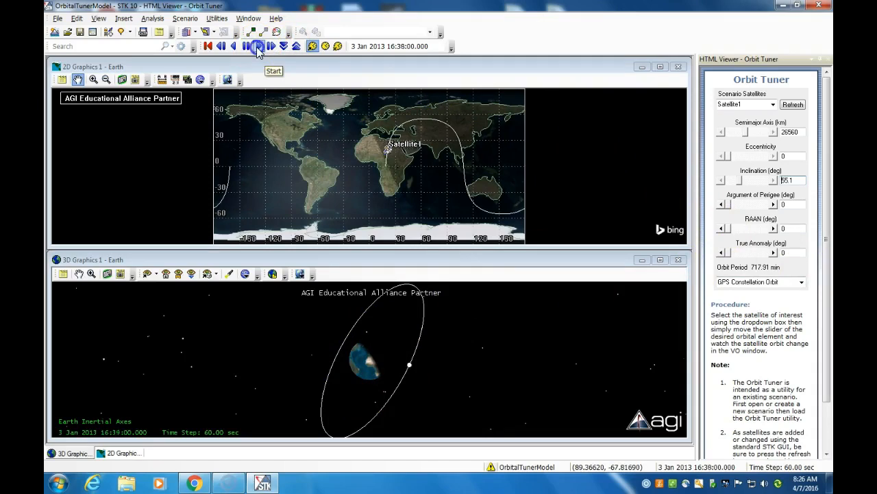
pyautogui.click(296, 46)
pyautogui.click(296, 46)
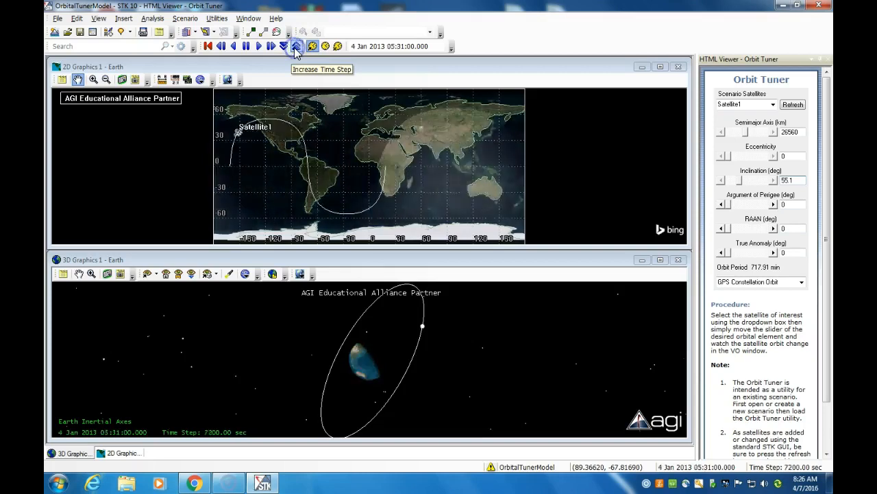
pyautogui.click(246, 46)
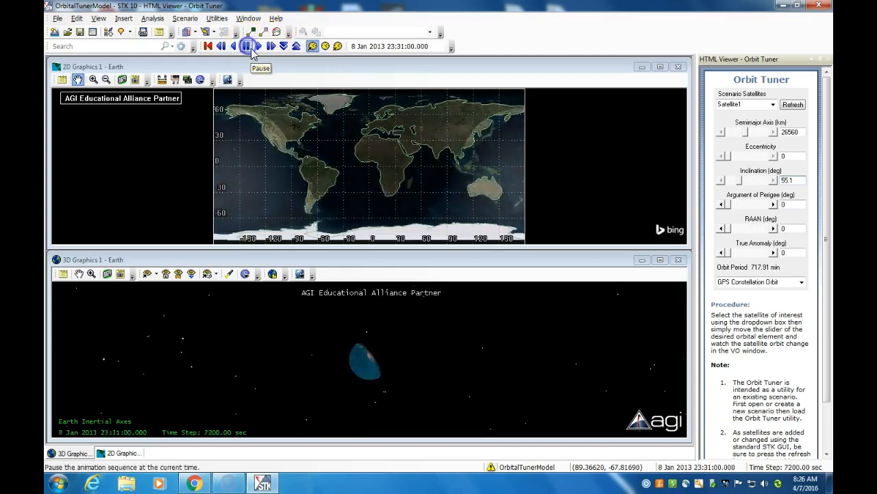
pyautogui.click(375, 137)
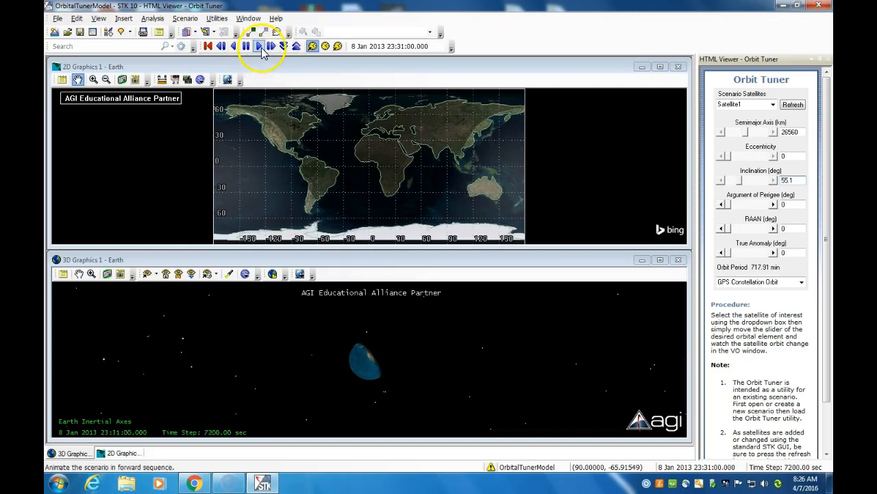
# Reset the animation to the scenario start and replay it at the 7200 sec time step
pyautogui.click(209, 47)
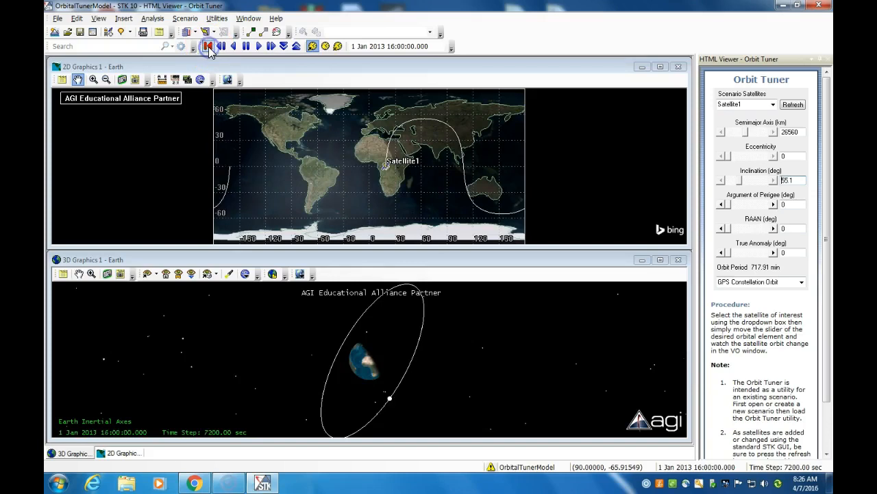
pyautogui.click(259, 47)
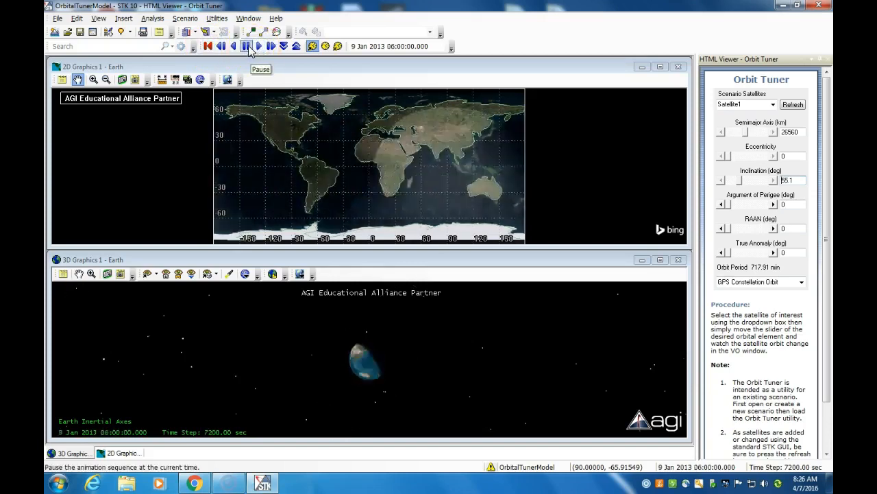
pyautogui.click(246, 46)
# Reset the animation, lower the time step to 180 sec and start playing again
pyautogui.click(208, 46)
pyautogui.click(285, 47)
pyautogui.click(285, 47)
pyautogui.click(285, 47)
pyautogui.click(284, 46)
pyautogui.click(261, 48)
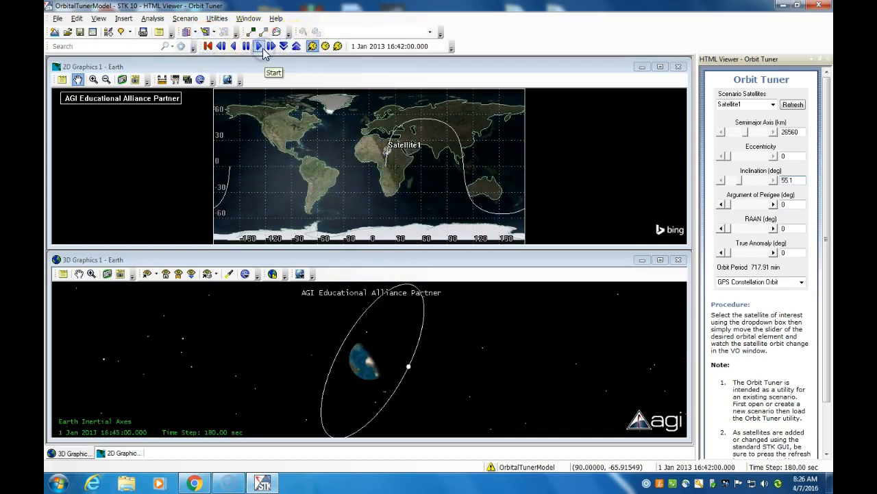
# Run the animation in real-time mode and examine the Earth and Moon from several angles in the 3D view
pyautogui.click(325, 46)
pyautogui.click(259, 46)
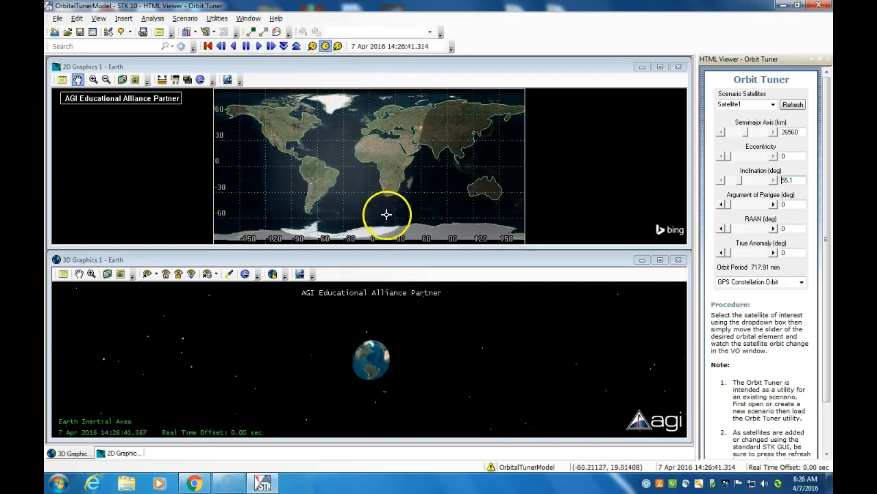
pyautogui.moveTo(367, 365); pyautogui.dragTo(395, 458, button='right')
pyautogui.moveTo(383, 413); pyautogui.dragTo(348, 348)
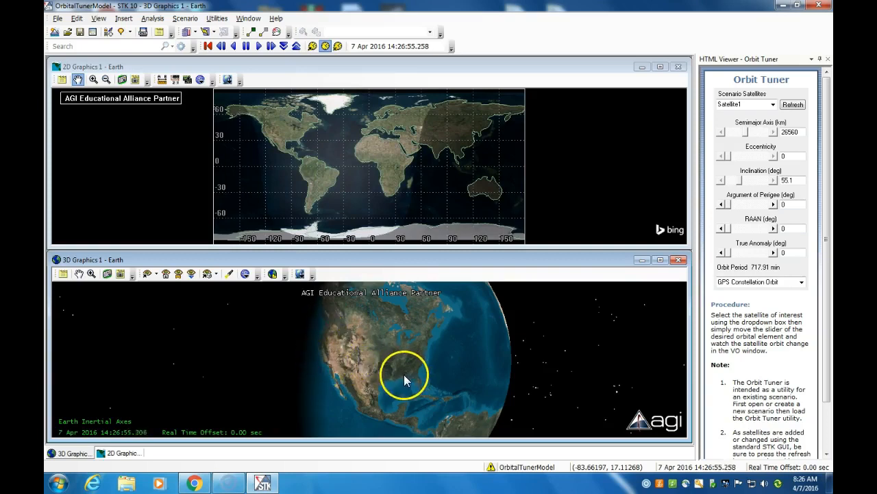
pyautogui.moveTo(395, 375); pyautogui.dragTo(376, 345, button='right')
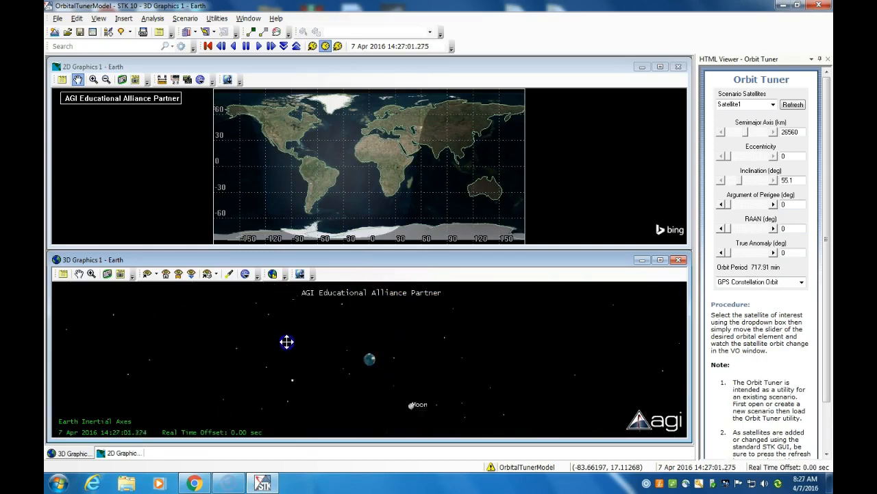
pyautogui.moveTo(270, 344); pyautogui.dragTo(325, 364)
pyautogui.moveTo(416, 368); pyautogui.dragTo(287, 366)
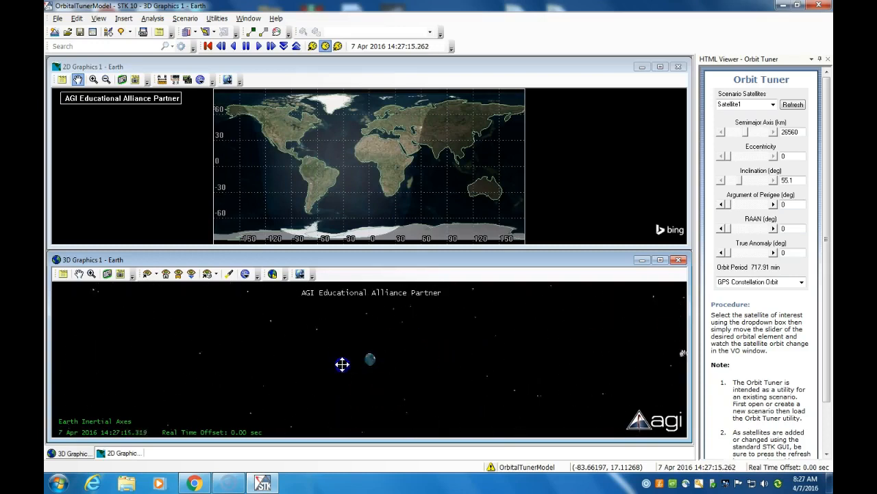
pyautogui.moveTo(368, 334); pyautogui.dragTo(365, 475, button='right')
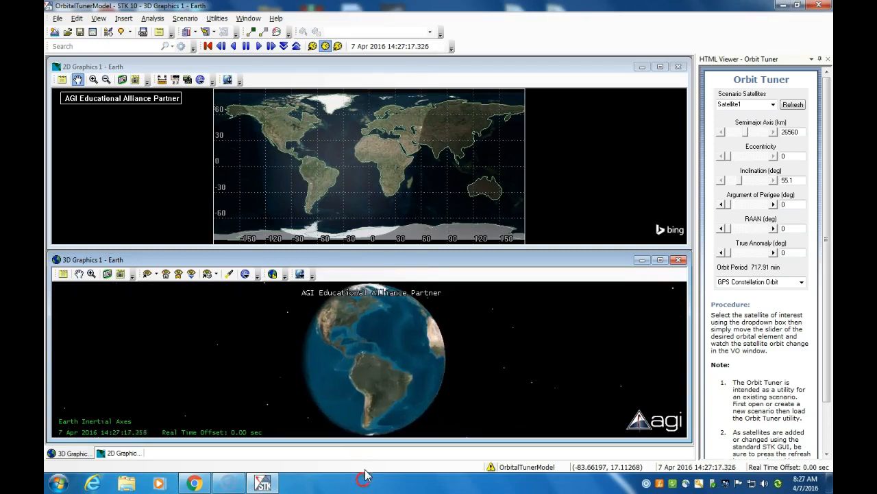
pyautogui.moveTo(421, 366)
pyautogui.mouseDown()
pyautogui.moveTo(427, 348)
pyautogui.moveTo(362, 352)
pyautogui.moveTo(434, 368)
pyautogui.mouseUp()
pyautogui.click(350, 343)
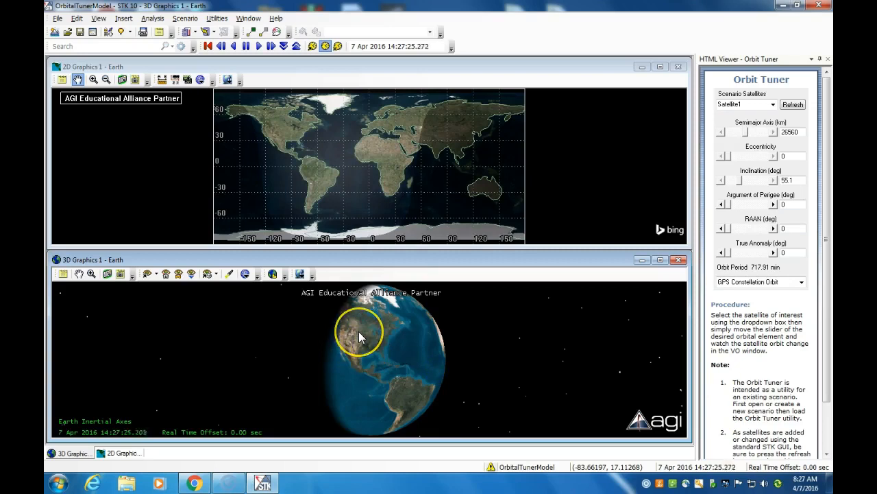
# Return to normal animation mode, reset to the scenario start time and play the animation
pyautogui.click(312, 47)
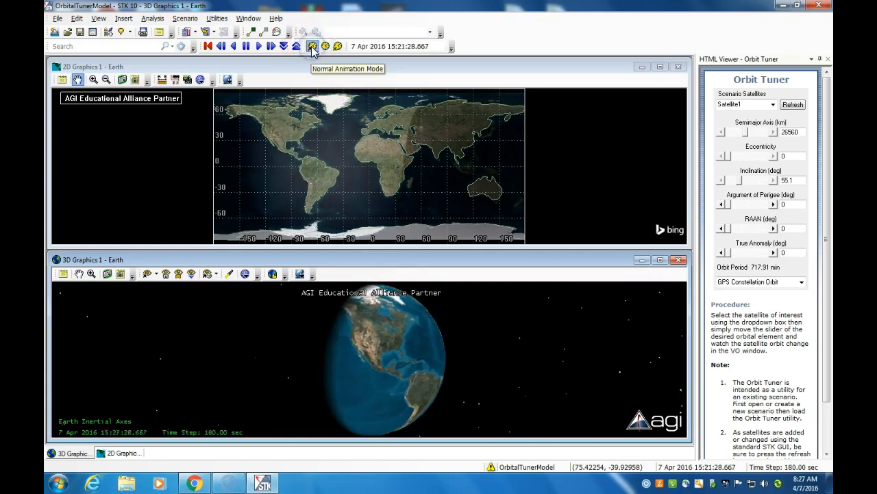
pyautogui.click(210, 45)
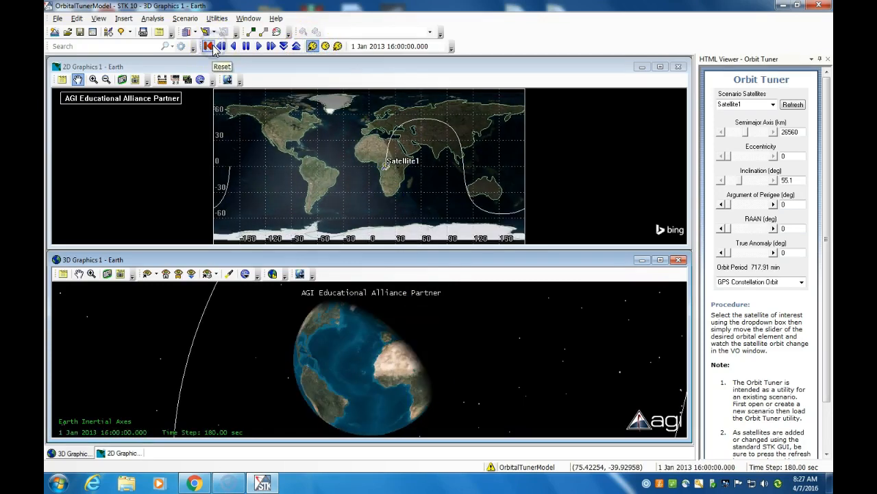
pyautogui.click(259, 46)
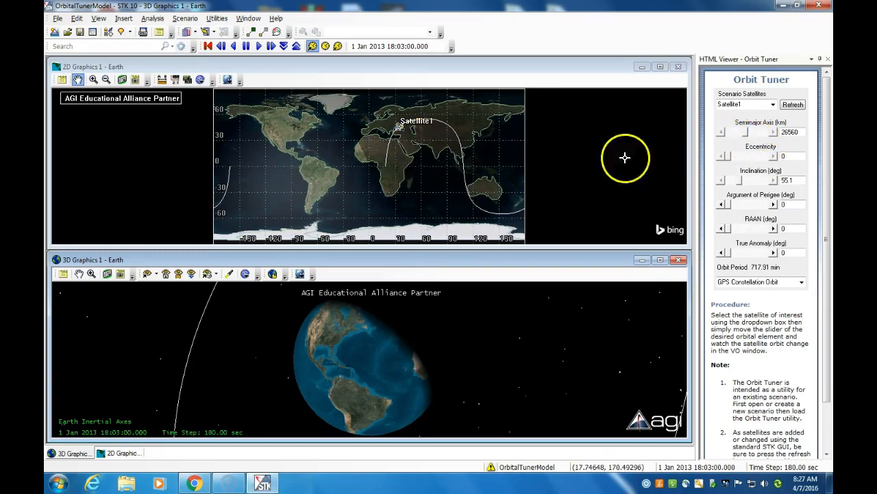
# Switch Satellite1 to a custom orbit with inclination 37 deg, argument of perigee 26.4 deg and RAAN 105.8 deg
pyautogui.click(739, 182)
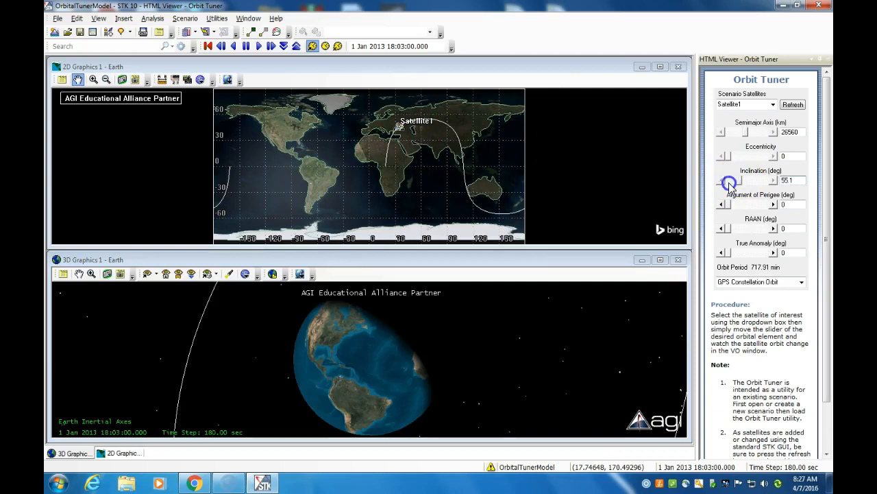
pyautogui.click(762, 282)
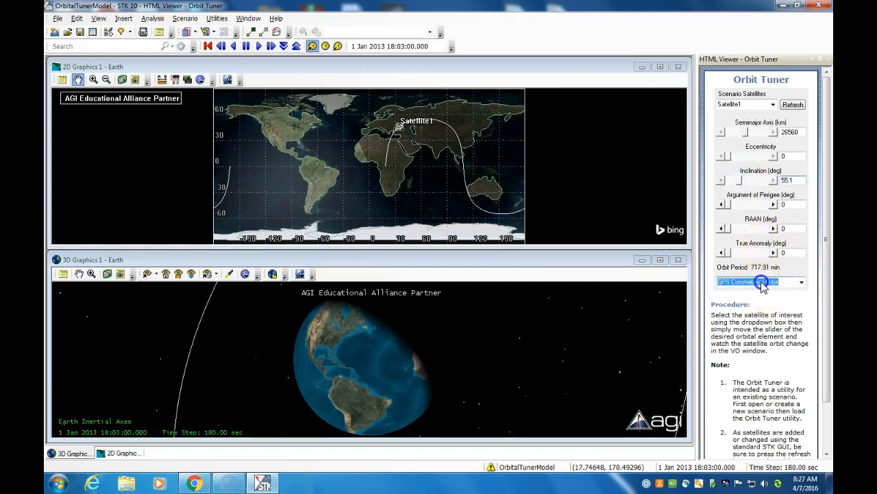
pyautogui.click(801, 283)
pyautogui.click(767, 292)
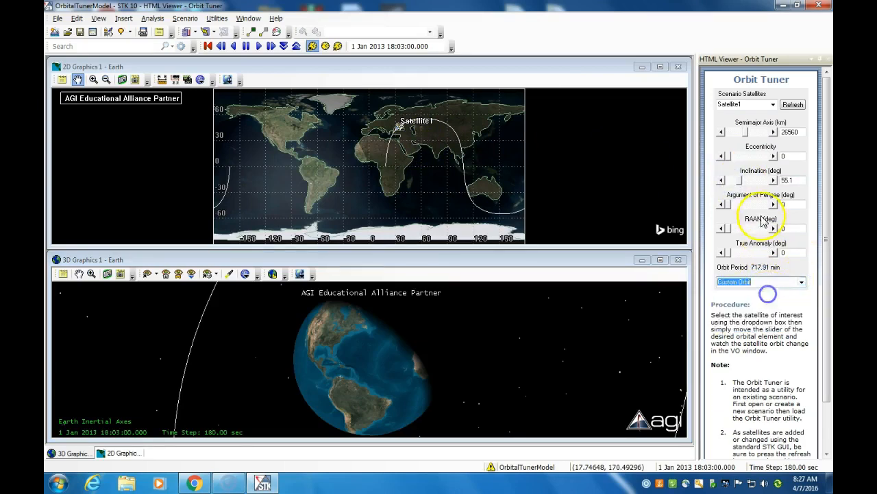
pyautogui.moveTo(742, 182); pyautogui.dragTo(739, 230)
pyautogui.click(728, 252)
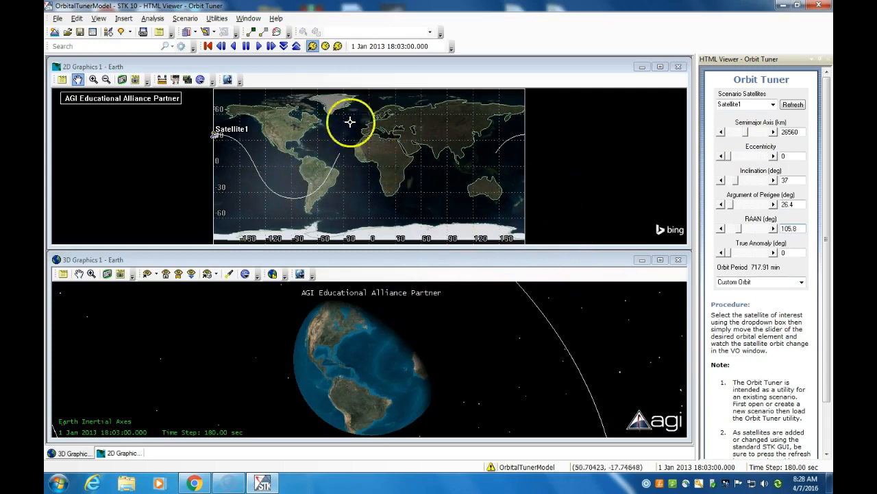
# Search for "perth" and add Perth, ND to the scenario
pyautogui.click(67, 45)
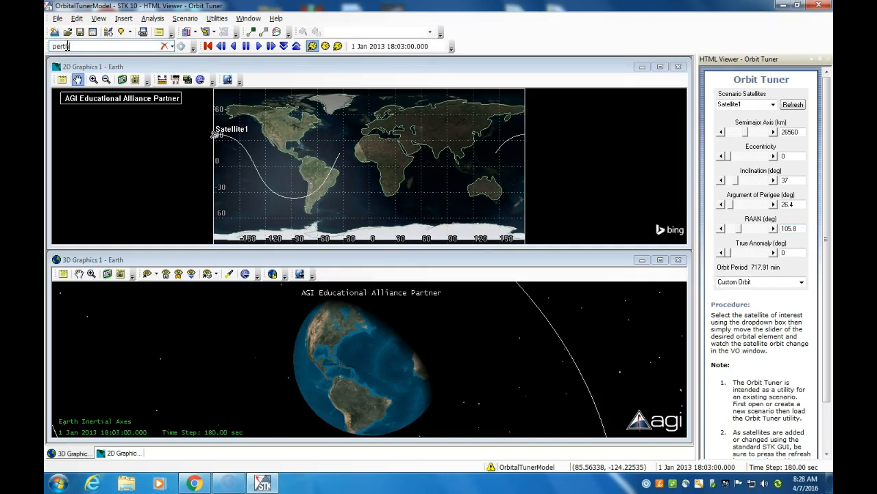
pyautogui.press('Return')
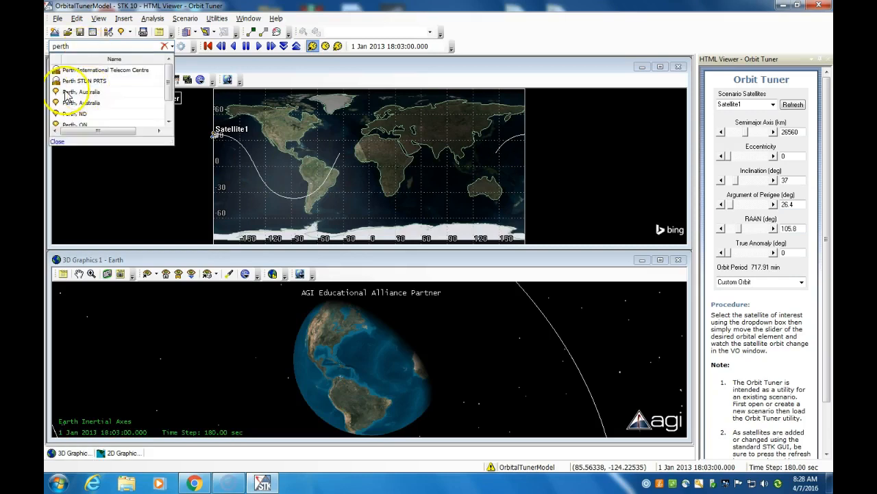
pyautogui.doubleClick(72, 113)
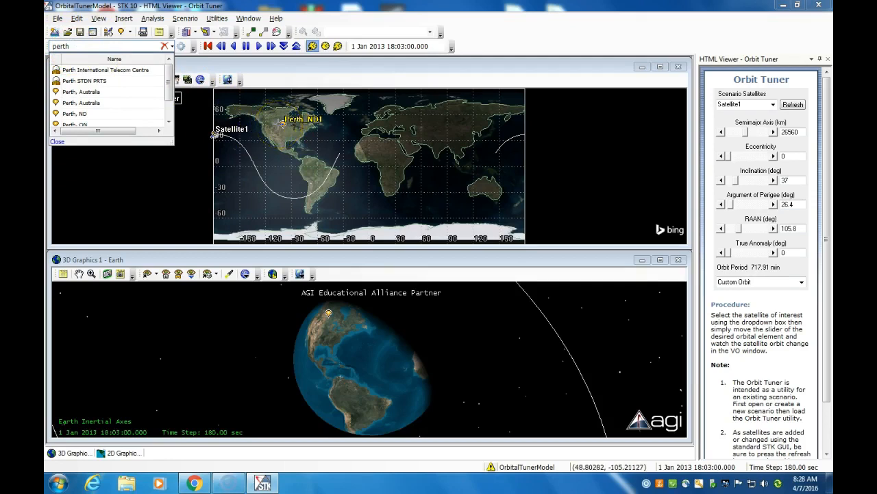
pyautogui.click(282, 169)
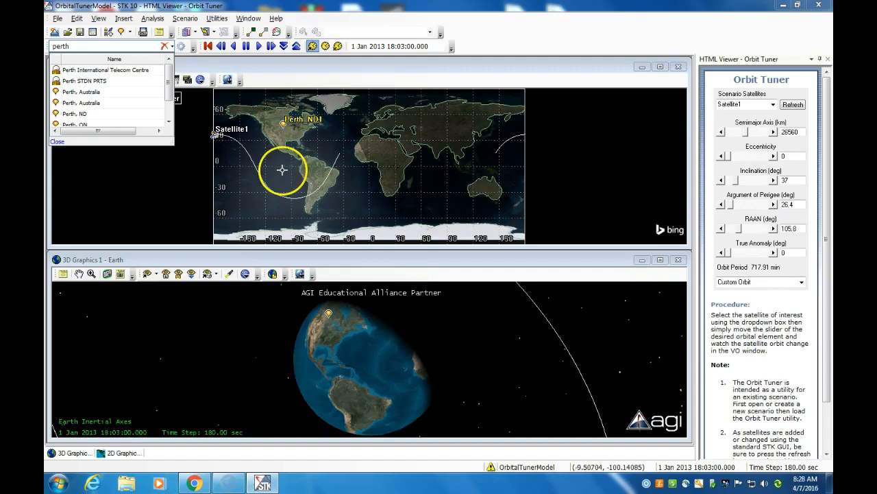